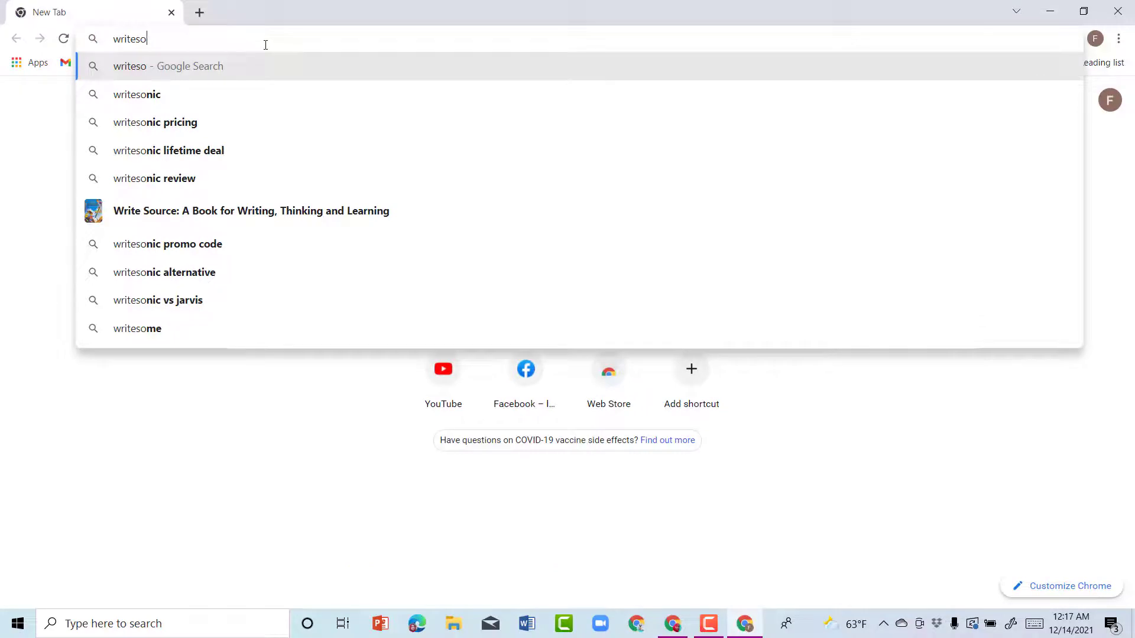
Step: Search Google for writesonic and open the official writesonic.com result
left_click(208, 100)
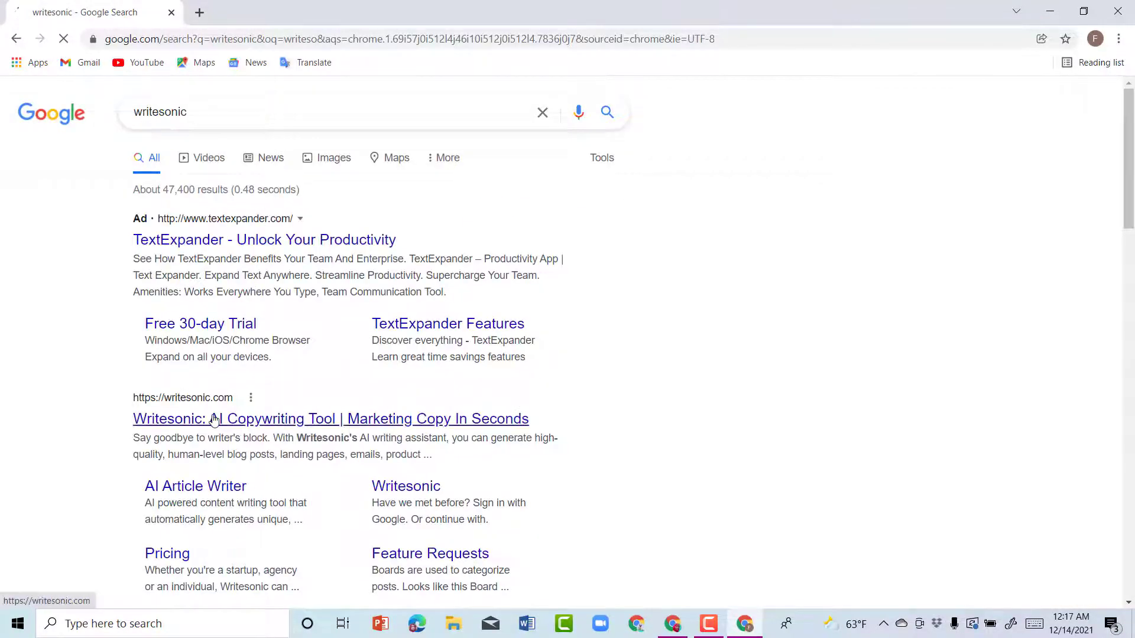
left_click(213, 420)
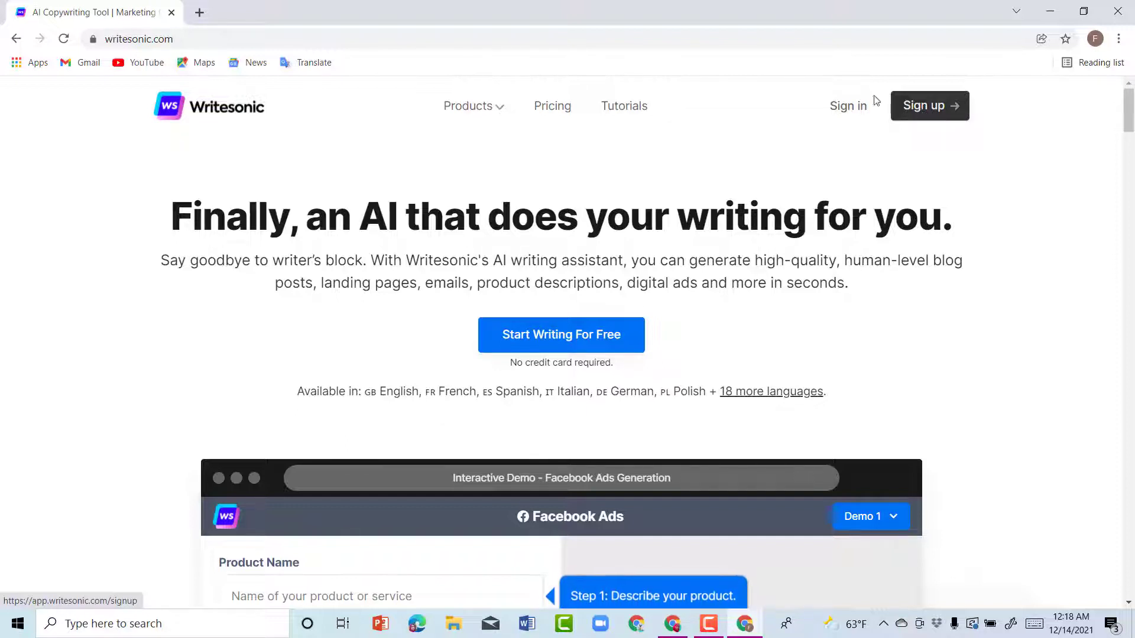
Step: Start a Writesonic sign-up using a Google account
left_click(919, 112)
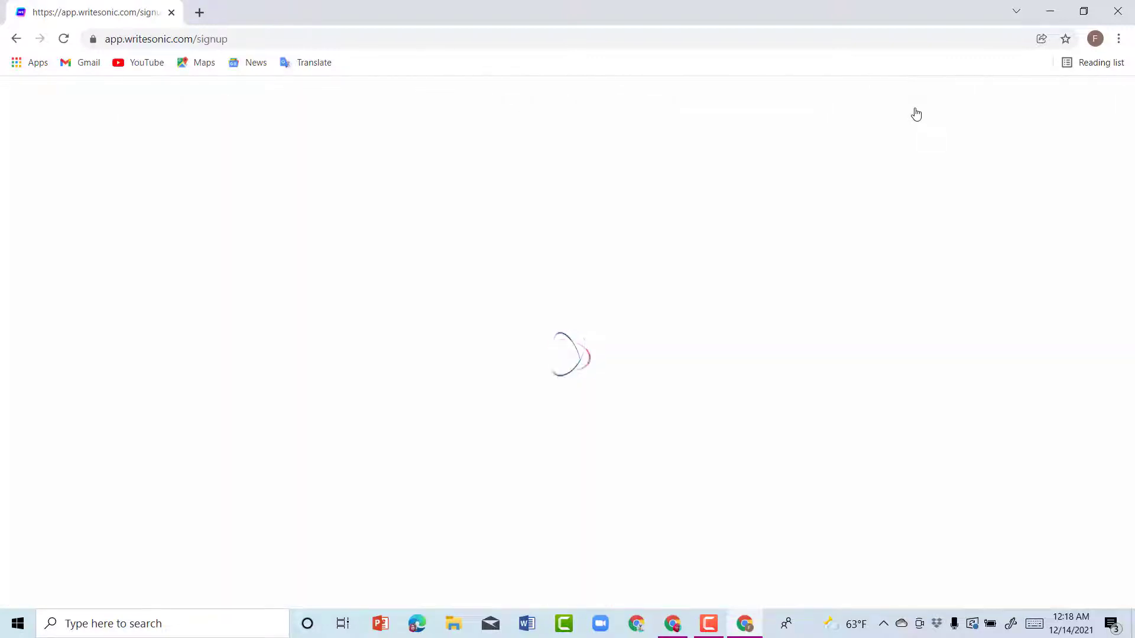
scroll(811, 366, "down", 3)
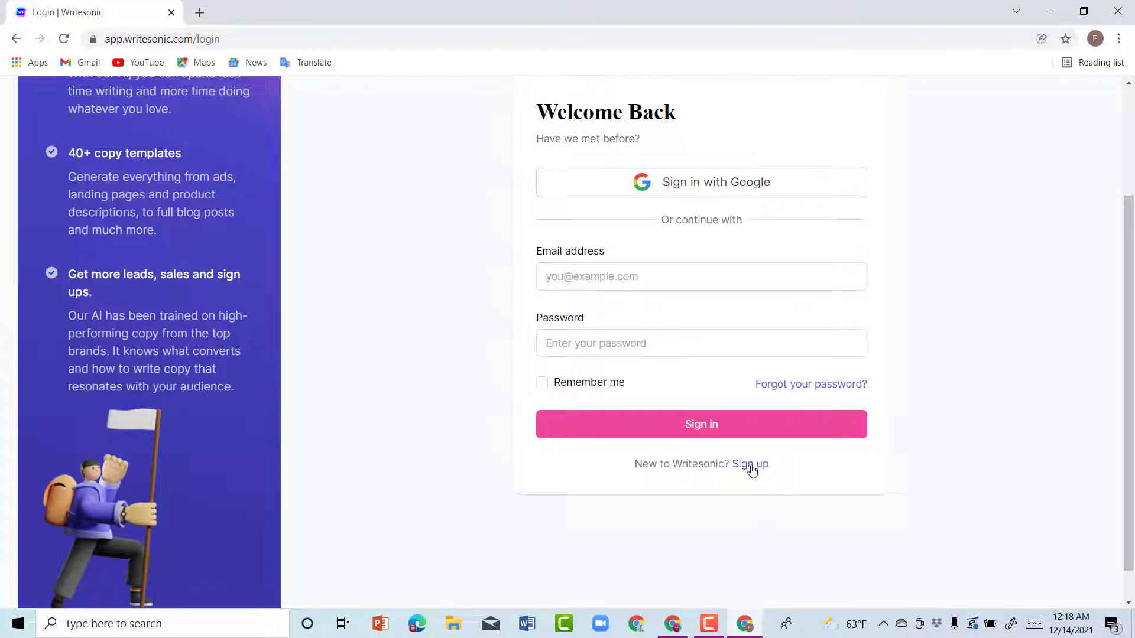
left_click(751, 464)
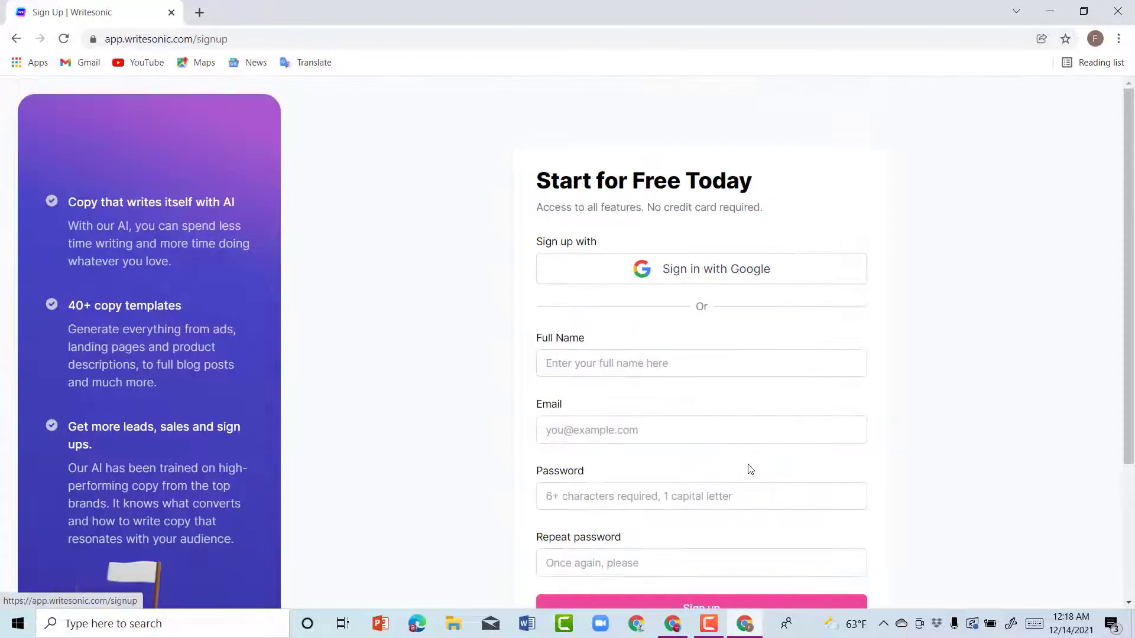
left_click(726, 268)
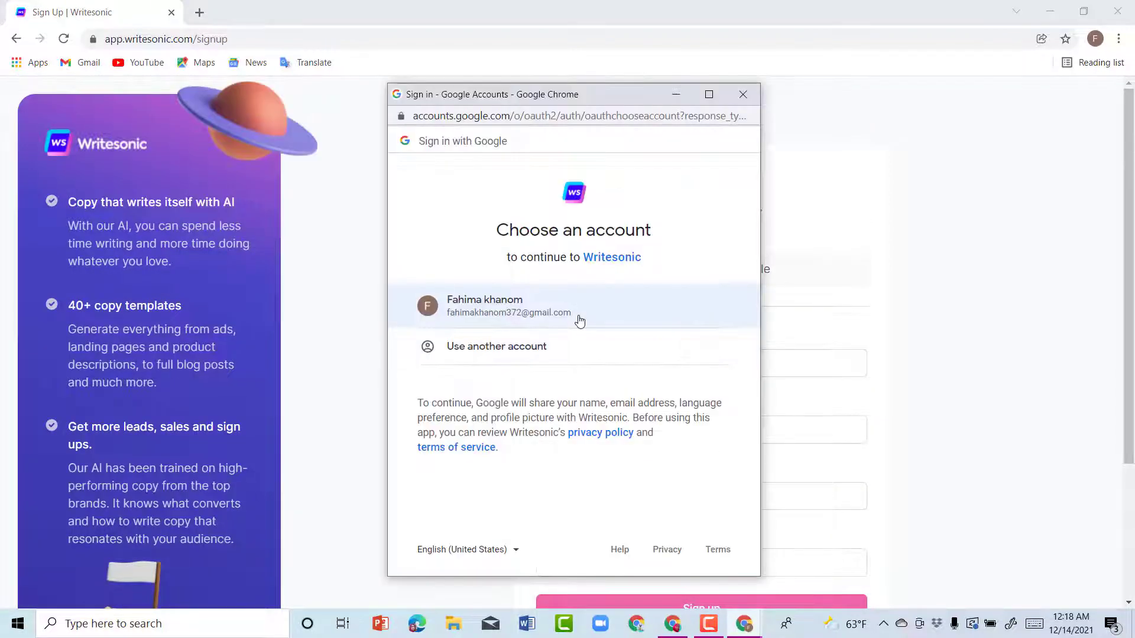
left_click(580, 321)
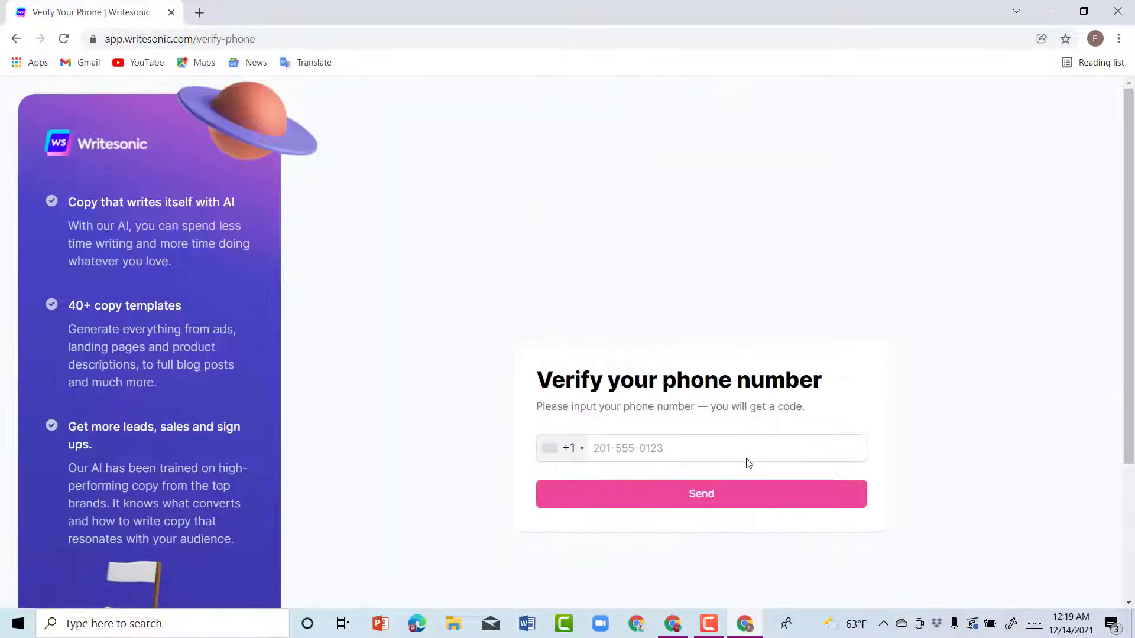
Step: Set the country code to Bangladesh +880 and enter the phone number for verification
scroll(577, 440, "down", 3)
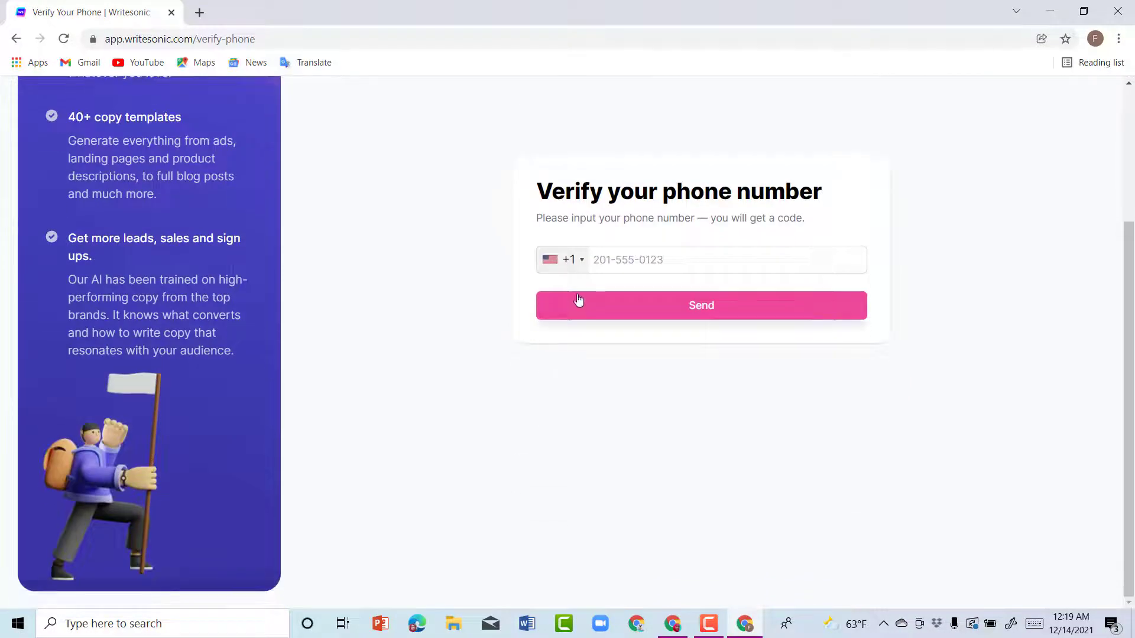
left_click(580, 268)
scroll(585, 390, "down", 3)
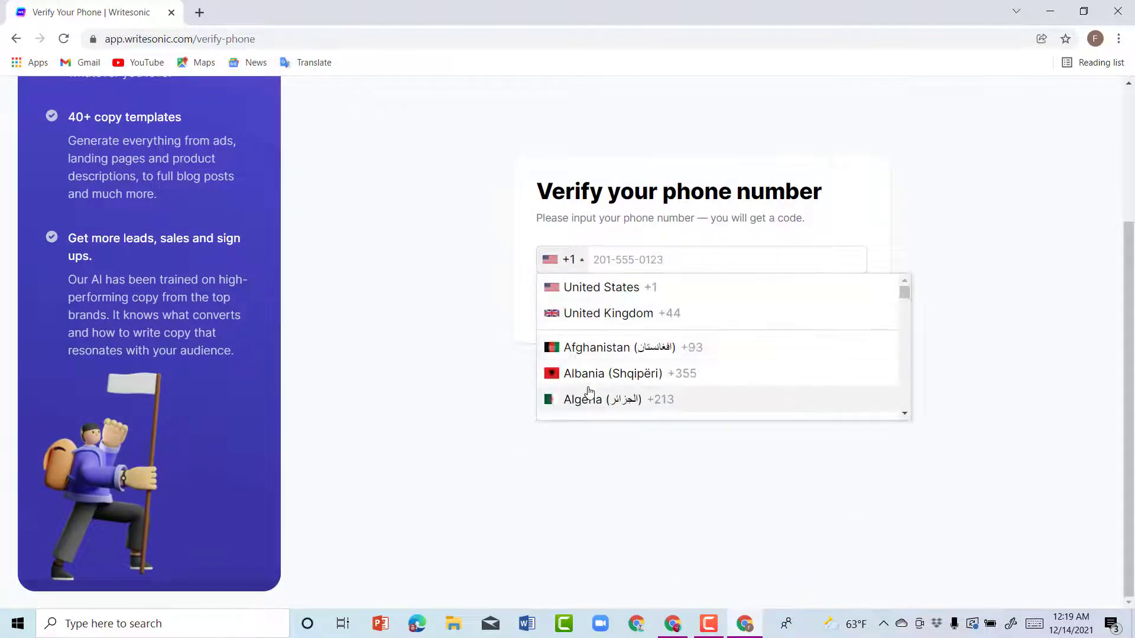
scroll(588, 393, "down", 3)
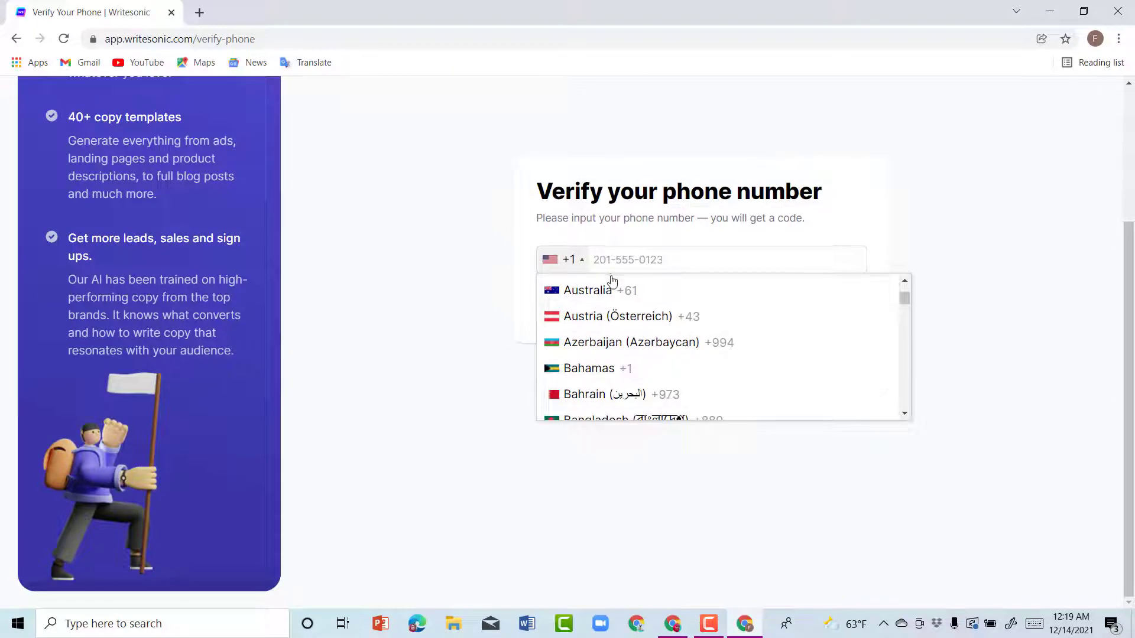
scroll(626, 373, "down", 2)
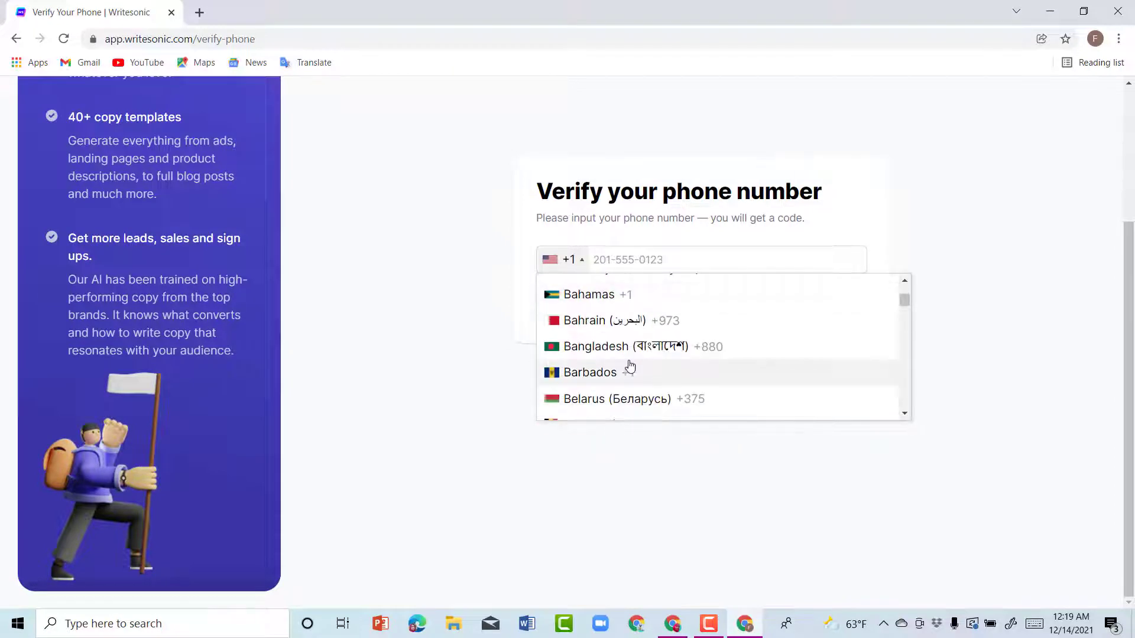
left_click(632, 349)
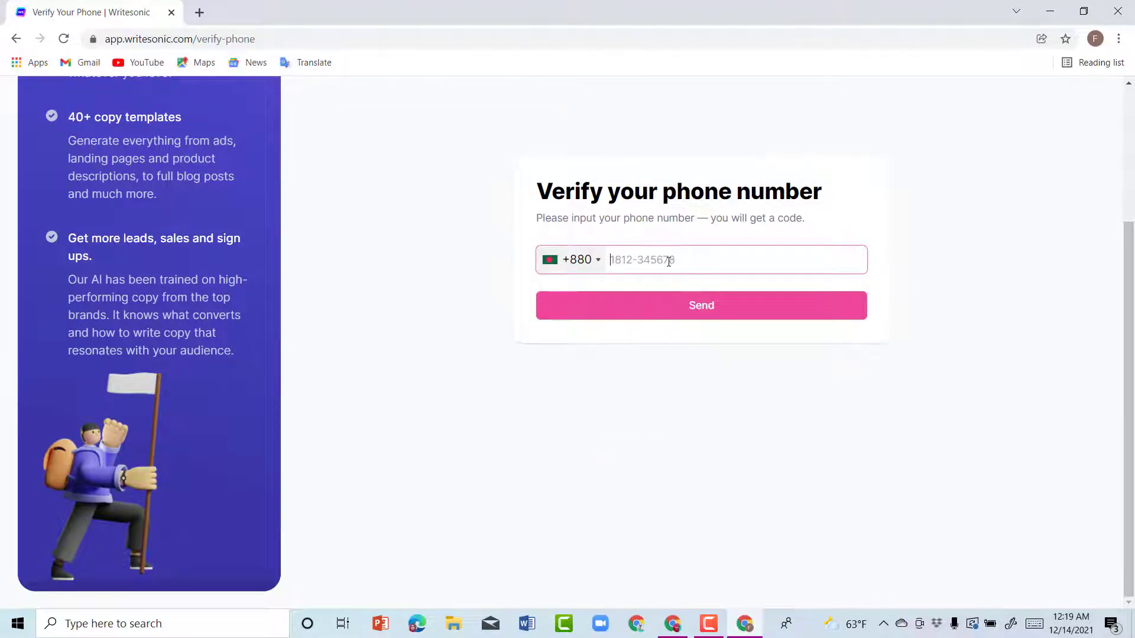
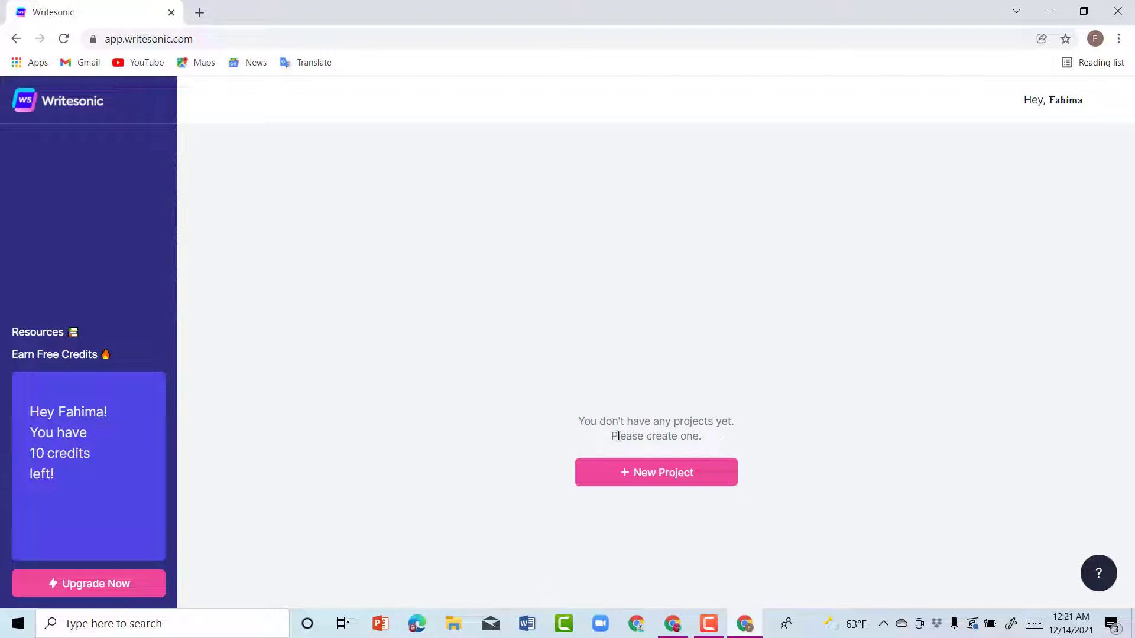
Step: Create a new Writesonic project named 'First project'
left_click(680, 478)
left_click(464, 348)
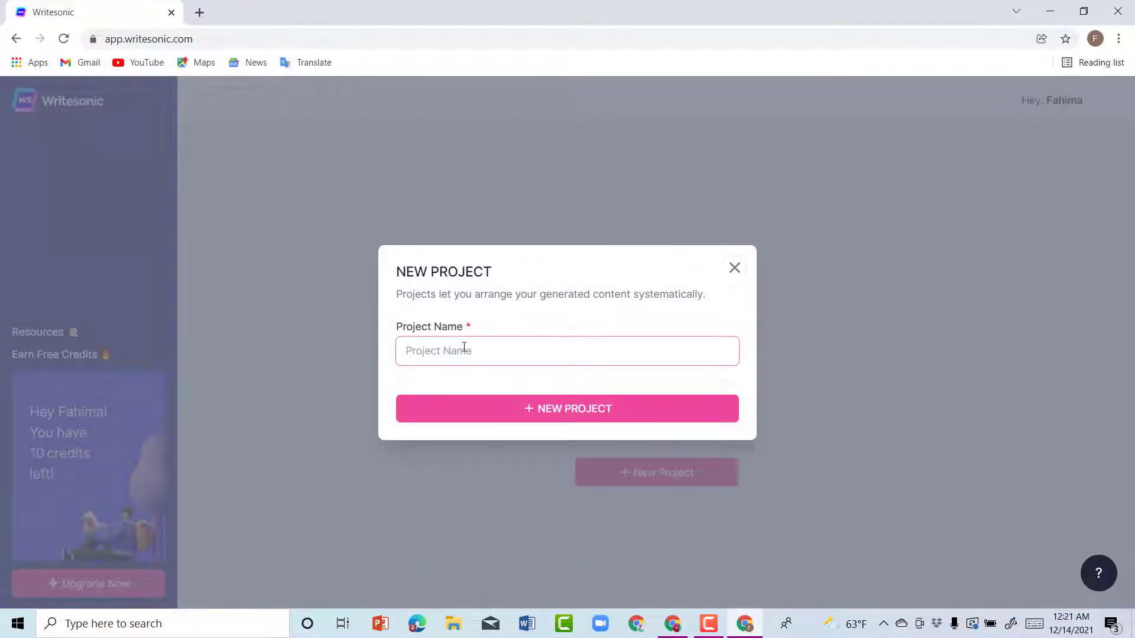
type("First project")
left_click(578, 413)
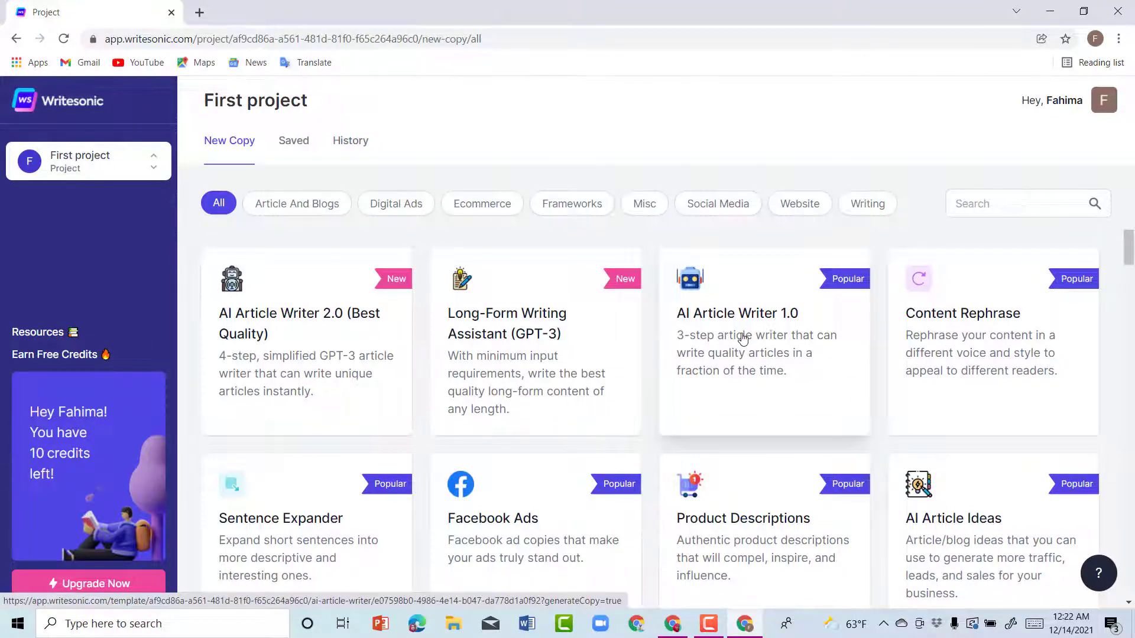
Step: In AI Article Writer 1.0, enter 'gardening tools' as the topic, correcting the misspelling
left_click(743, 339)
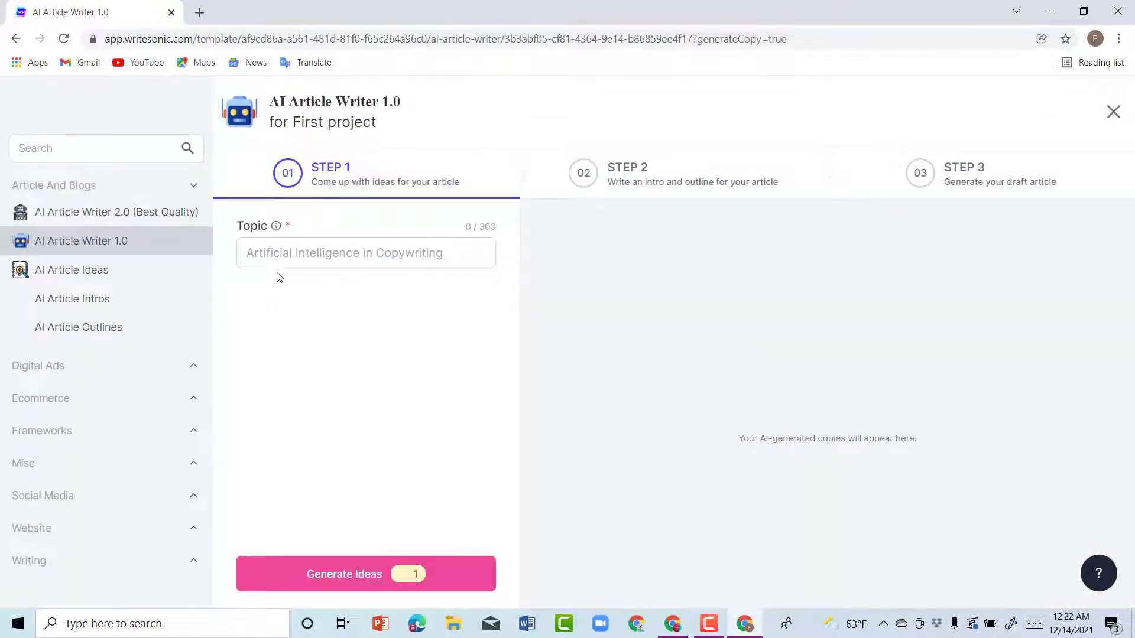
left_click(284, 255)
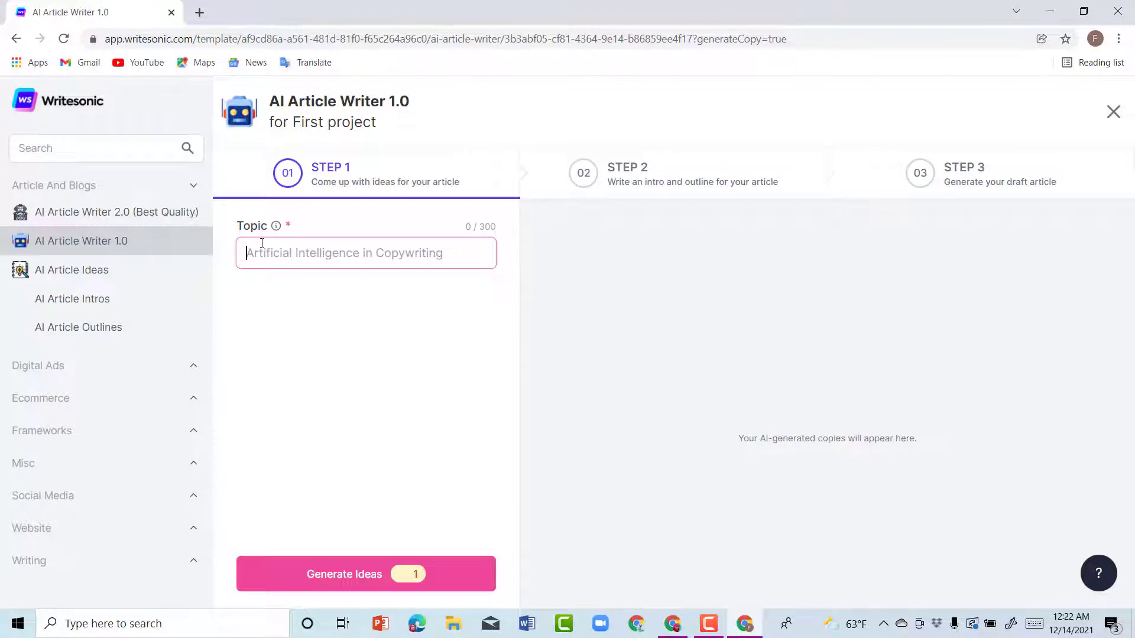
type("g")
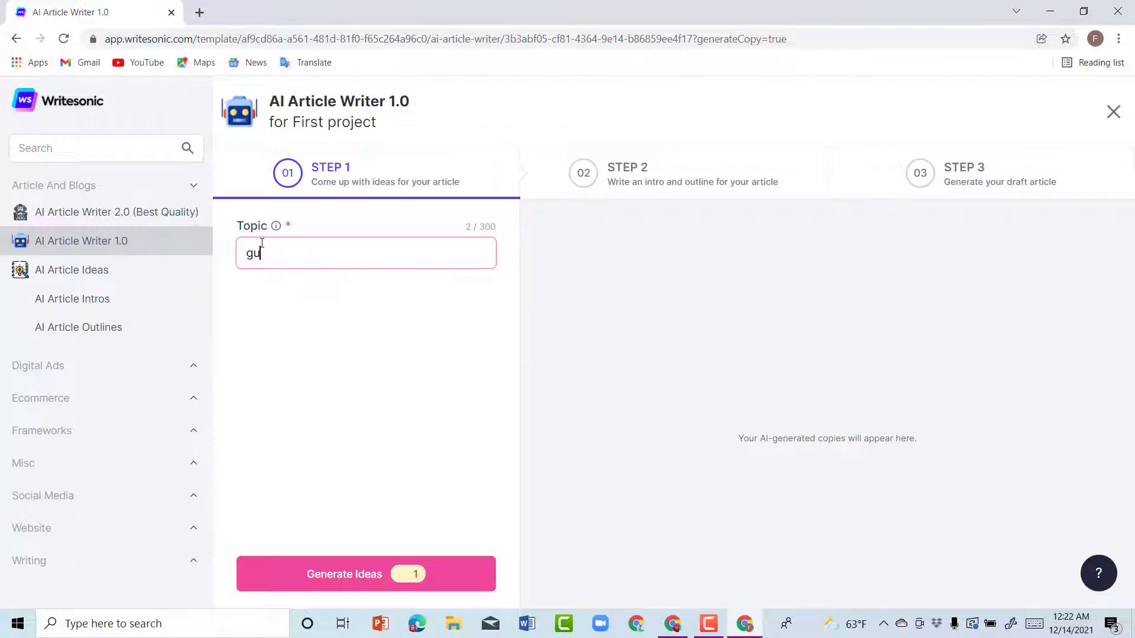
type("erding")
key("BackSpace")
key("BackSpace")
key("BackSpace")
type("ening too")
right_click(274, 256)
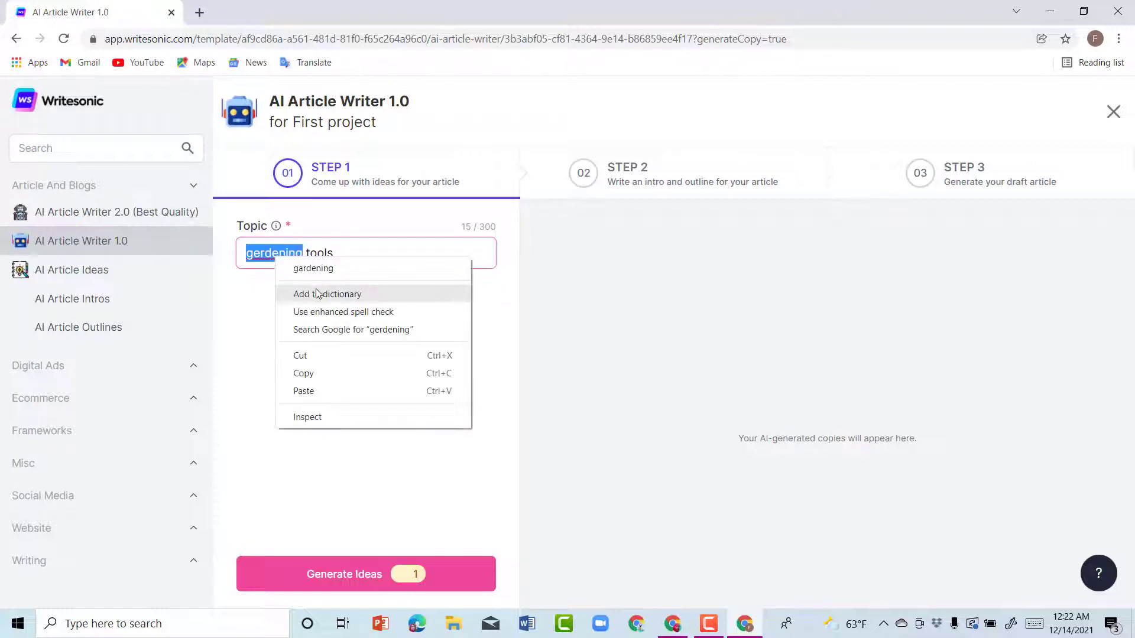
left_click(329, 264)
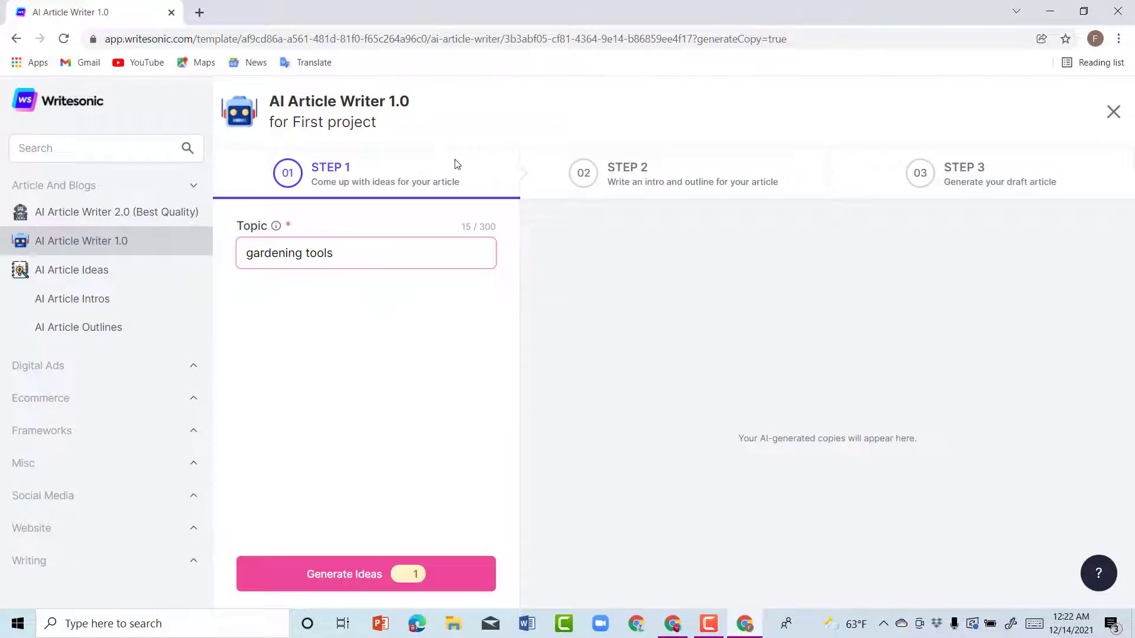
Step: Generate title ideas and carry 'A Beginners Guide to Gardening Tools' into step 2
left_click(336, 578)
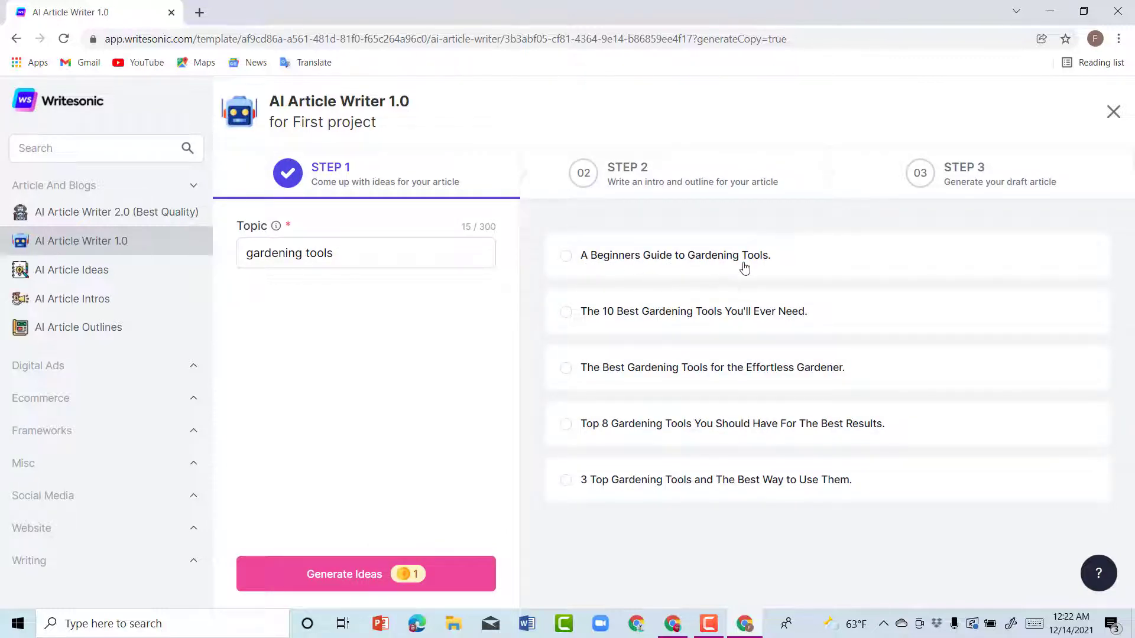
left_click(567, 257)
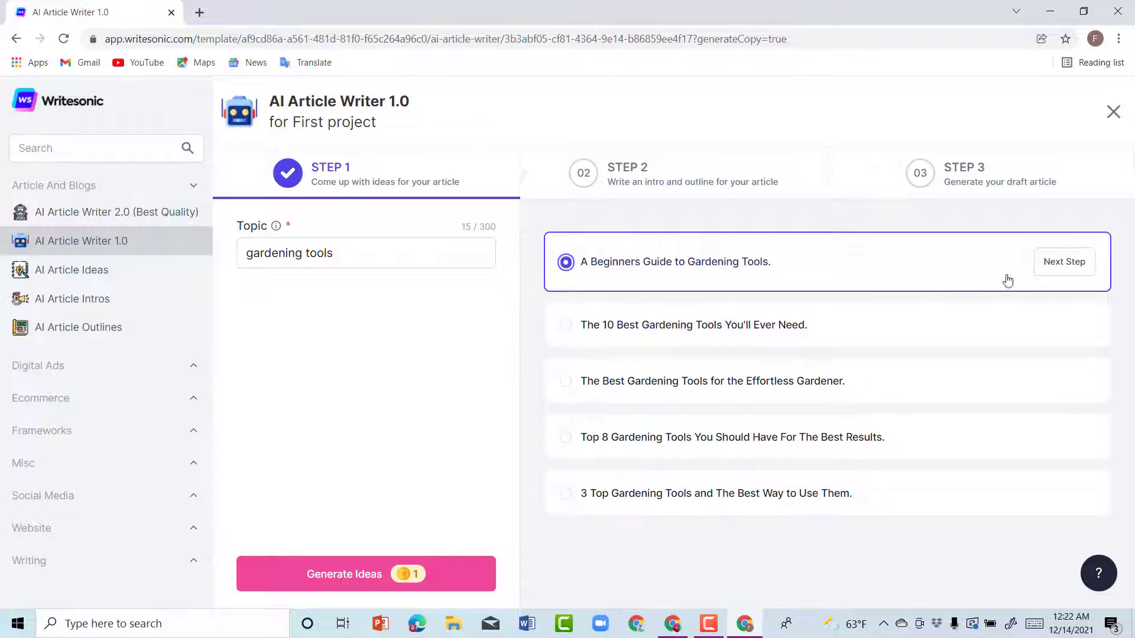
left_click(1071, 262)
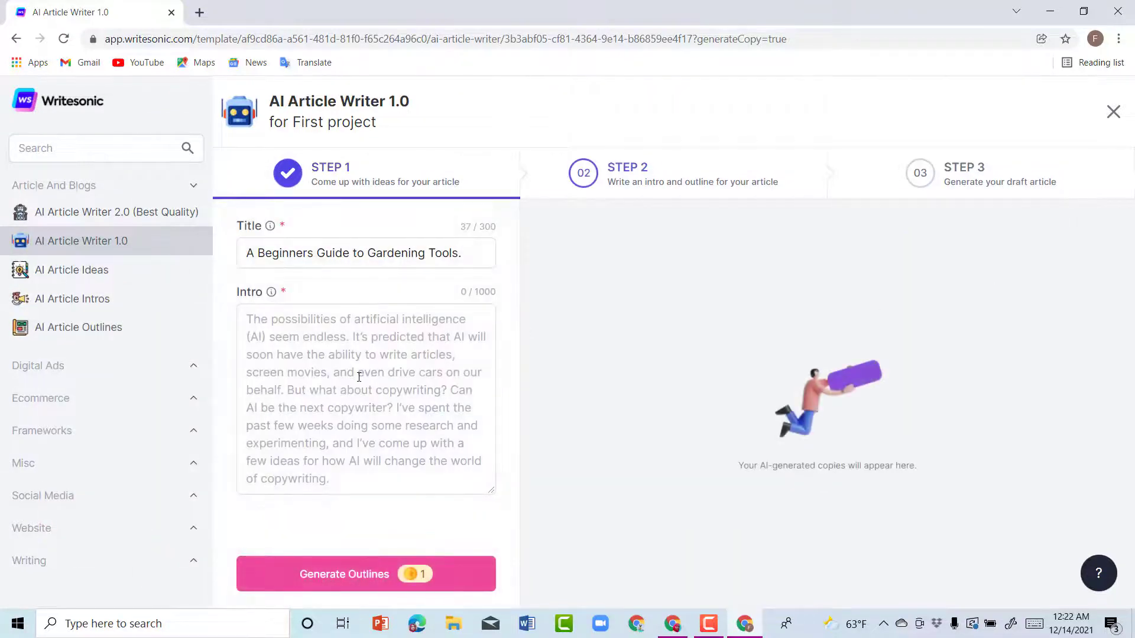
Step: Paste an intro paragraph into the Intro box, then go back to the template gallery
left_click(271, 308)
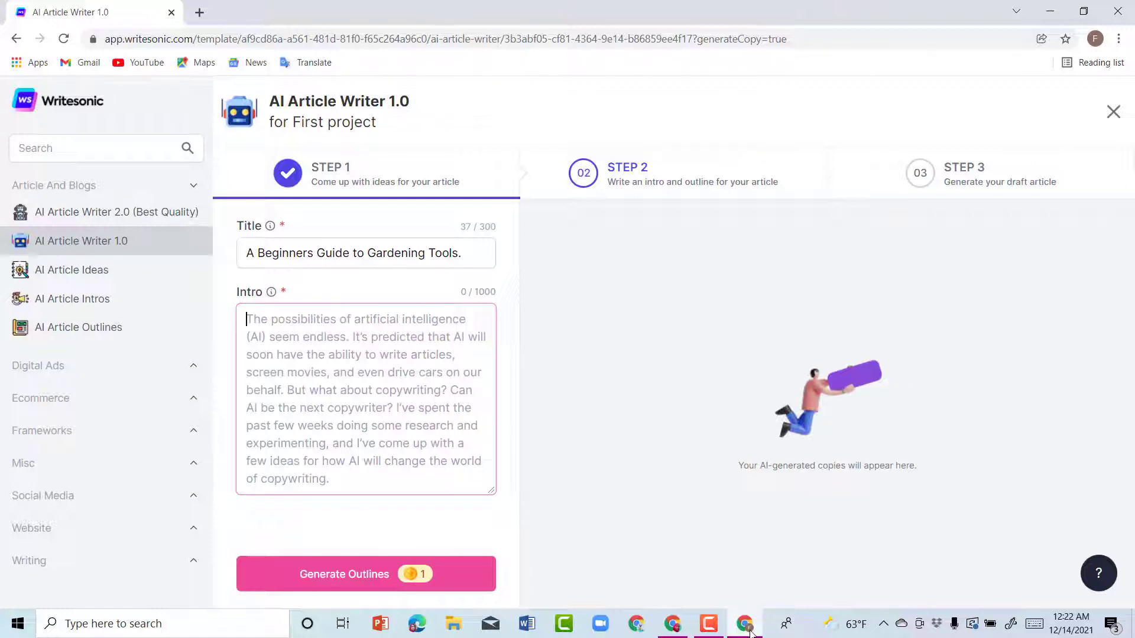
mouse_move(751, 633)
left_click(331, 326)
type("All the accessories needed for an orthodontic clear aligner treatment in one place! Tools for placing attachments, IPR equipment and more.")
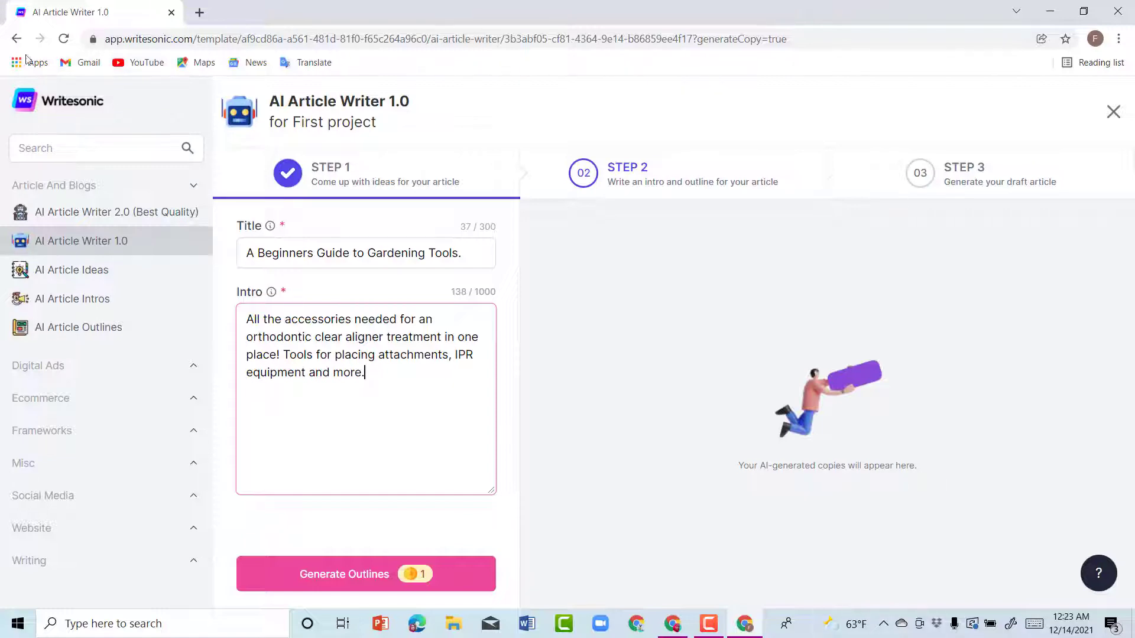
left_click(16, 39)
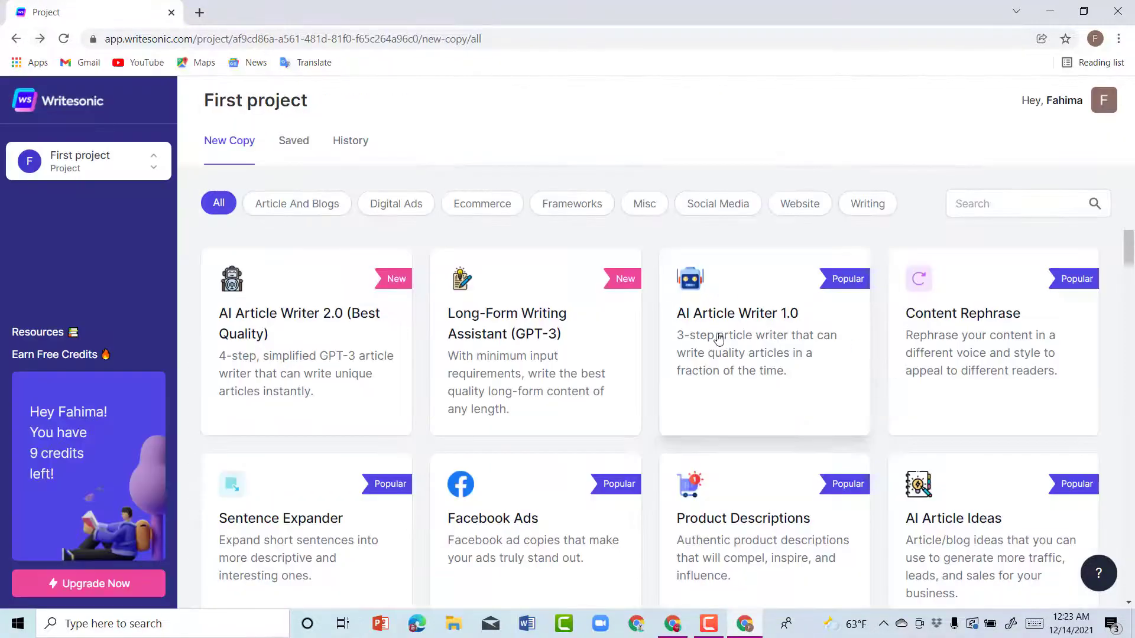
Step: Generate ideas for 'Gardeing tools' and take 'How to make your garden beautiful with these 5 simple tools' forward
left_click(754, 340)
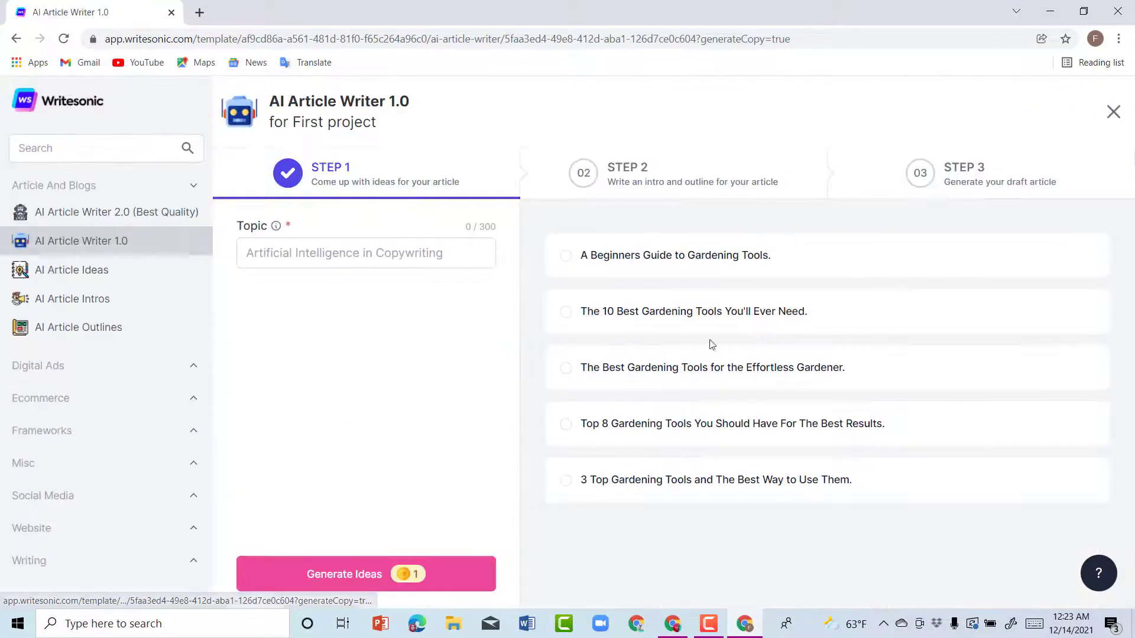
left_click(324, 251)
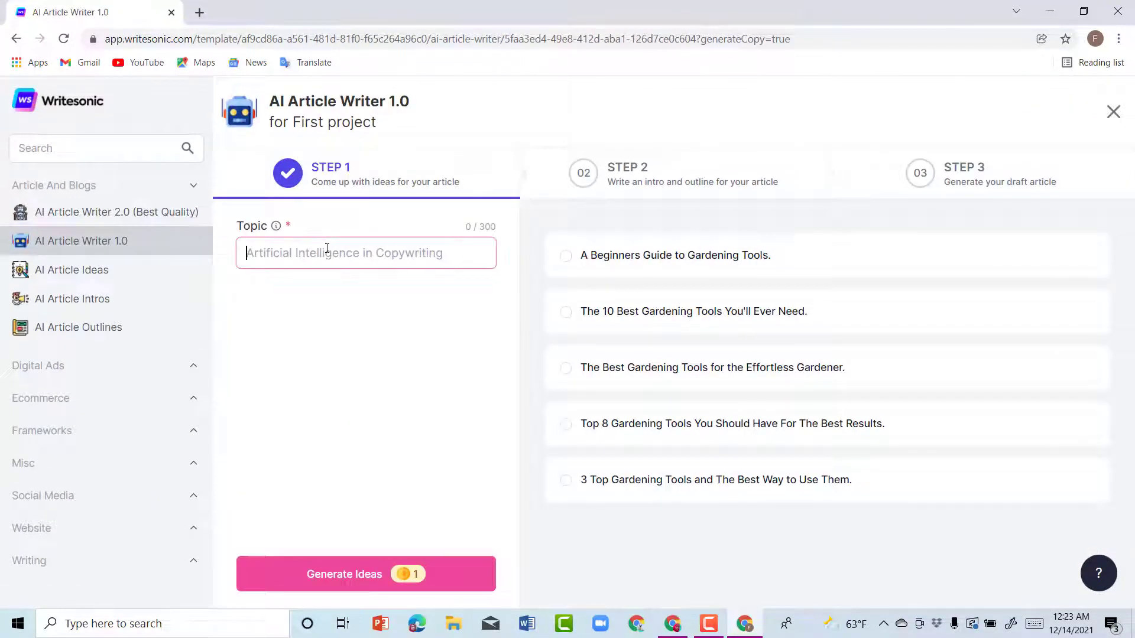
type("G")
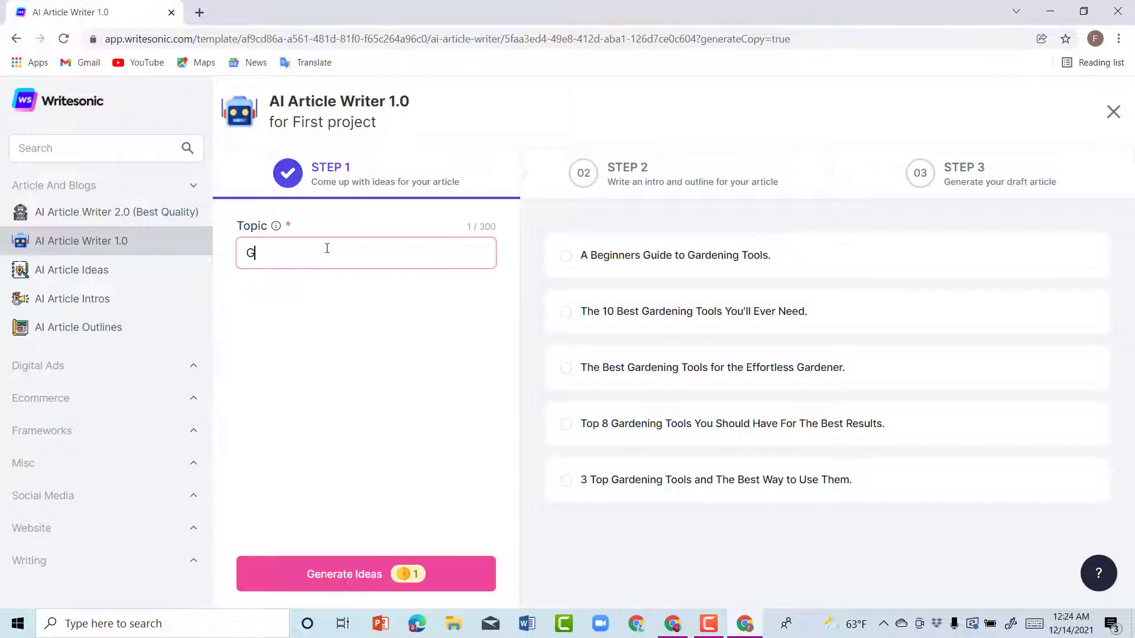
type("ardeing tools")
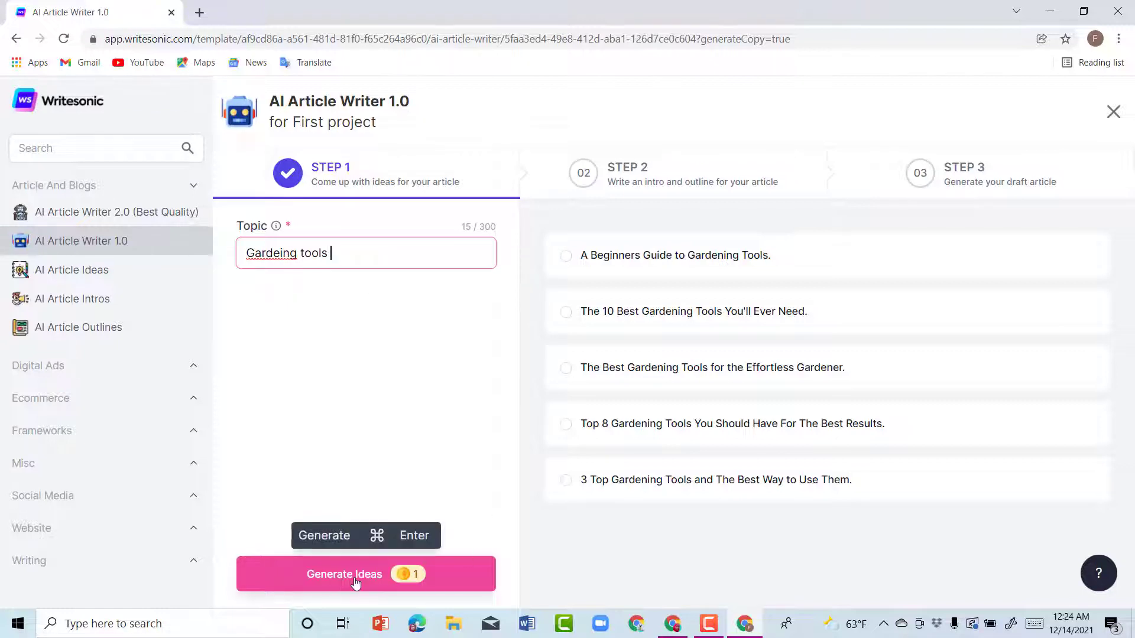
left_click(355, 583)
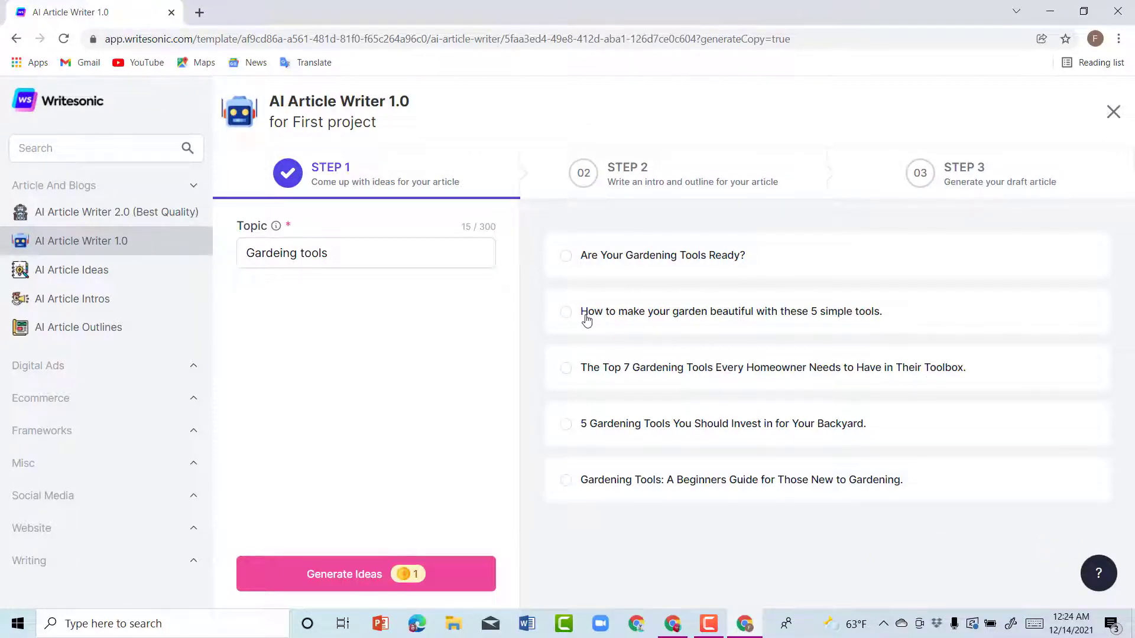
left_click(629, 320)
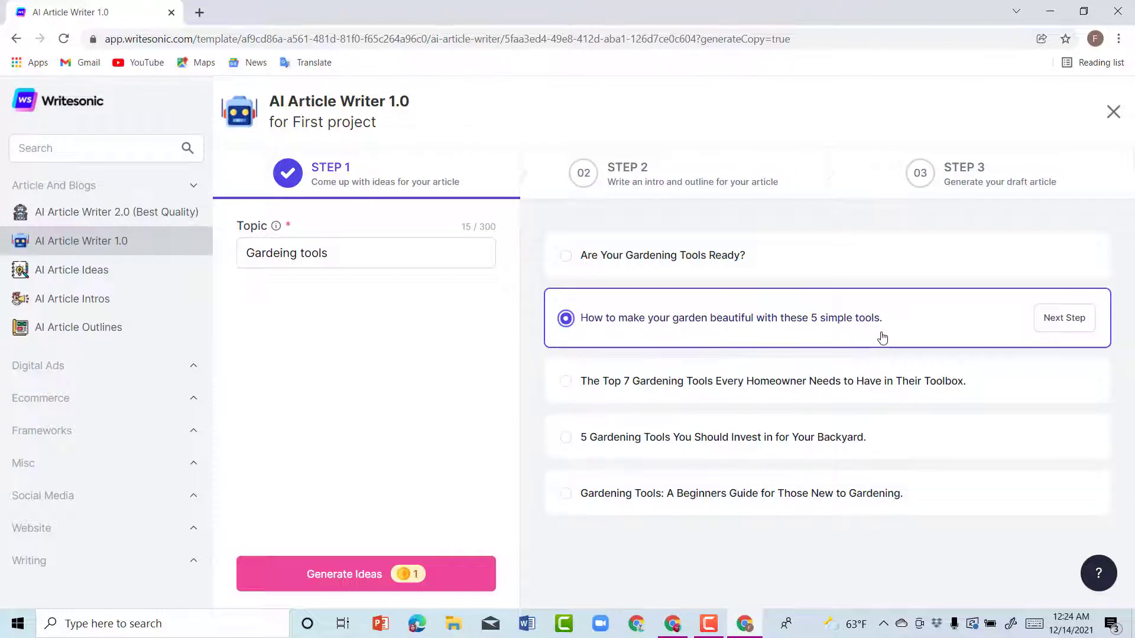
left_click(1075, 320)
left_click(263, 332)
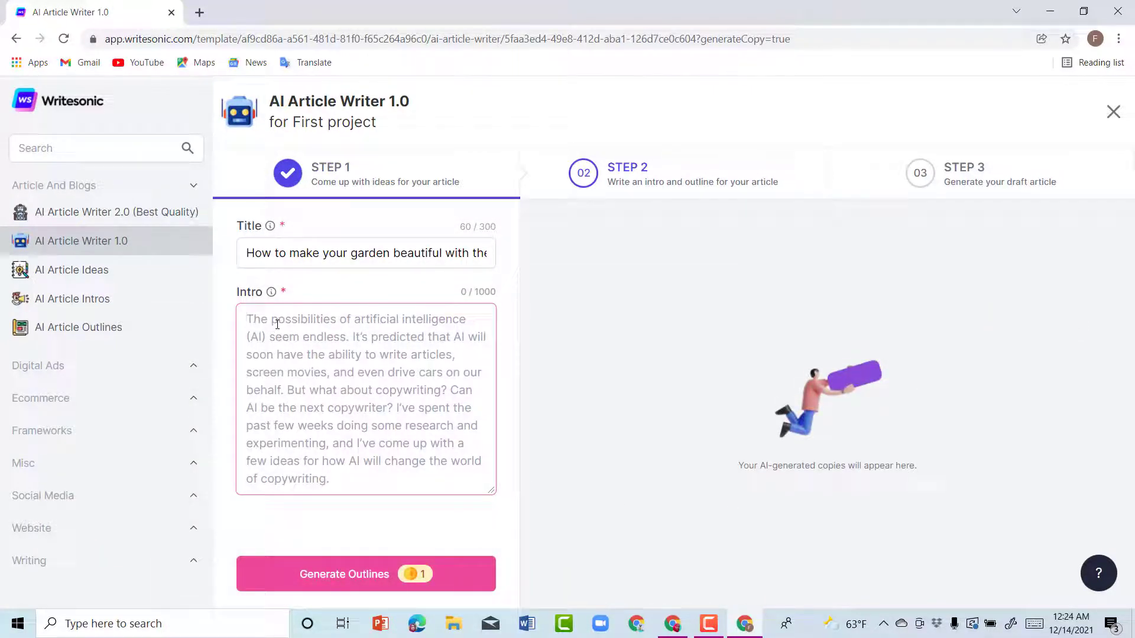
Step: Paste the clear aligner accessories paragraph into the Intro and select the title and intro to review
type("All the accessories needed for an orthodontic clear aligner treatment in one place! Tools for placing attachments, IPR equipment and more.")
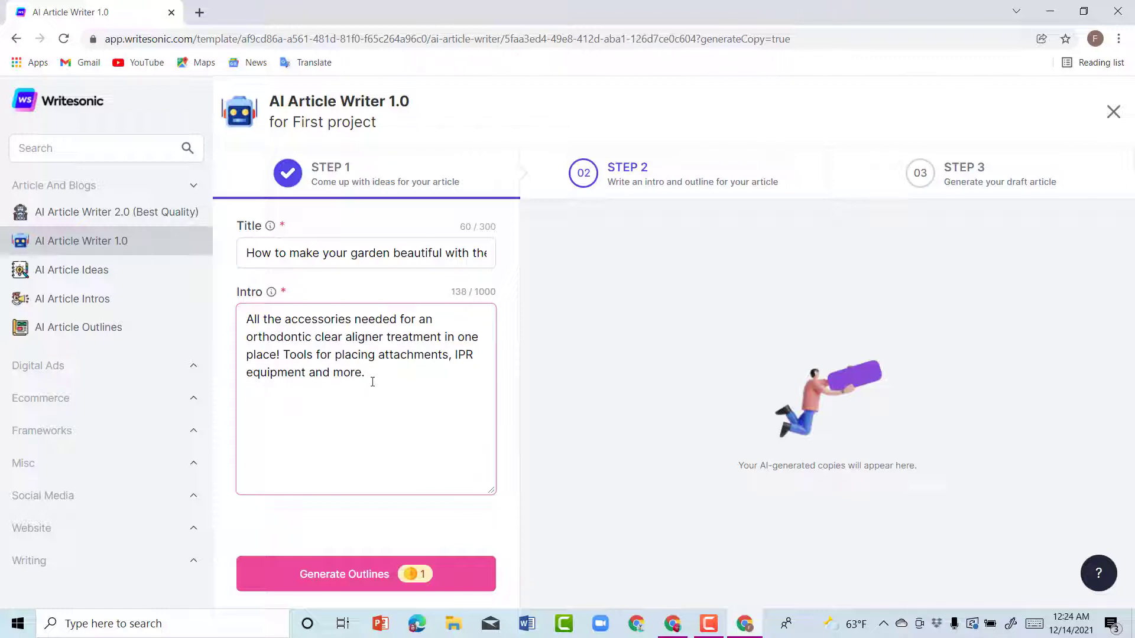
left_click_drag(372, 381, 228, 323)
left_click(333, 305)
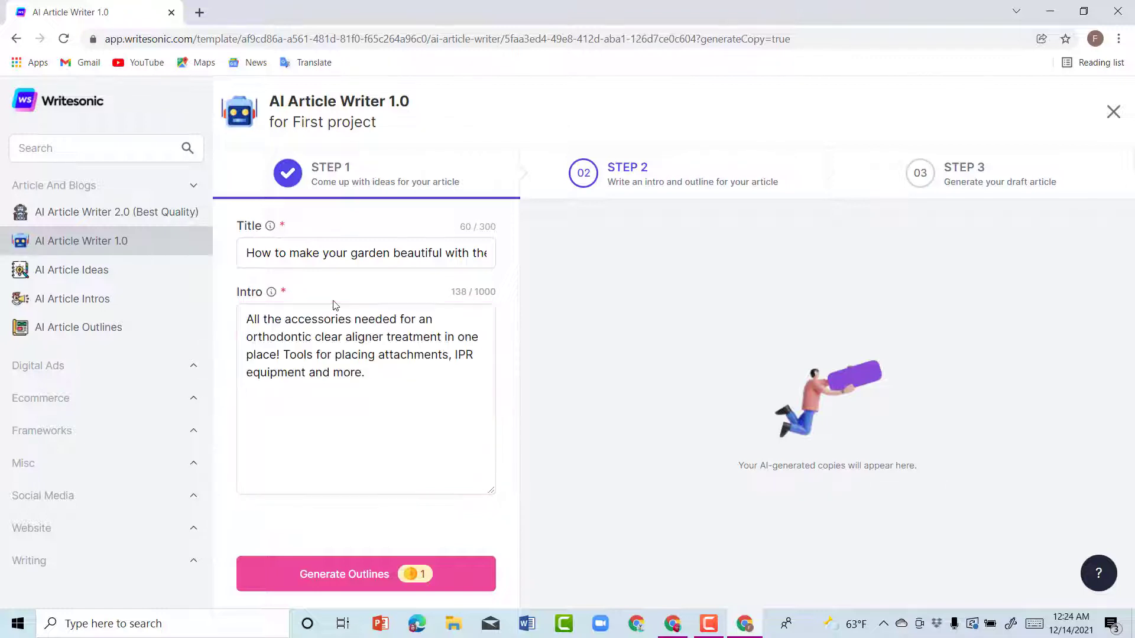
left_click_drag(250, 252, 589, 305)
key("Right")
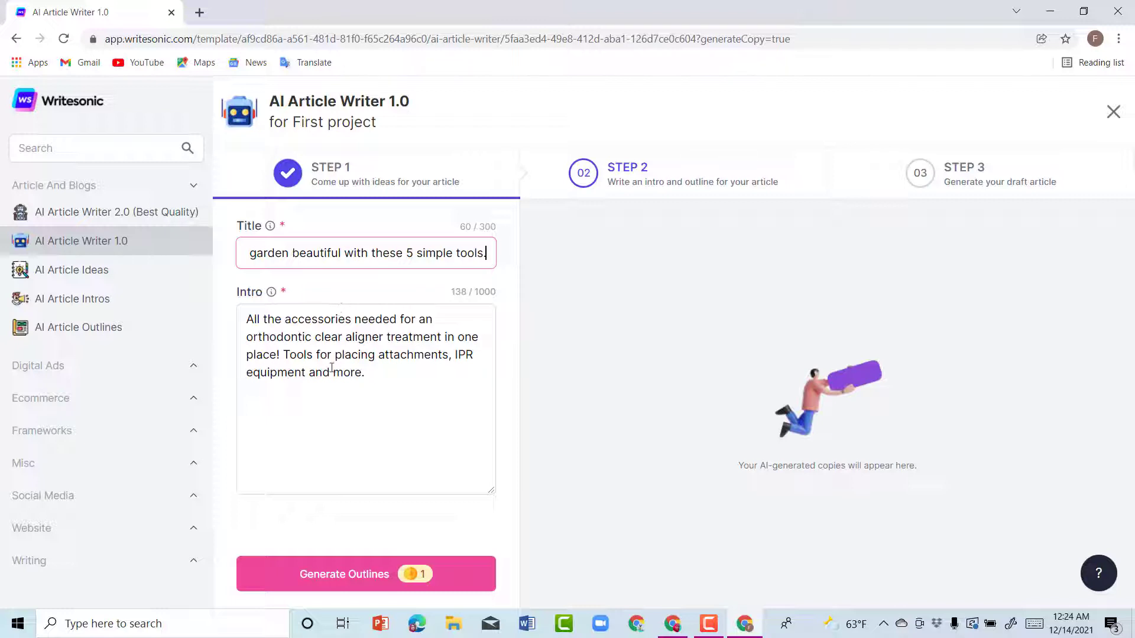
left_click_drag(404, 386, 246, 318)
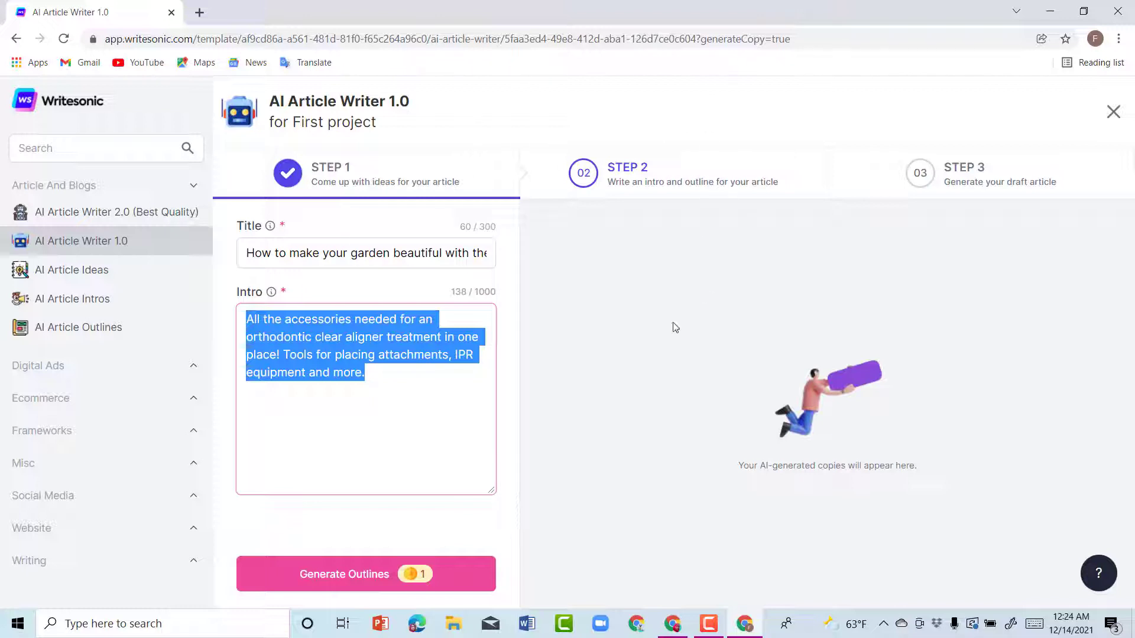
Step: Generate outlines and take the five-section outline opening with essential garden tools into step 3
left_click(341, 586)
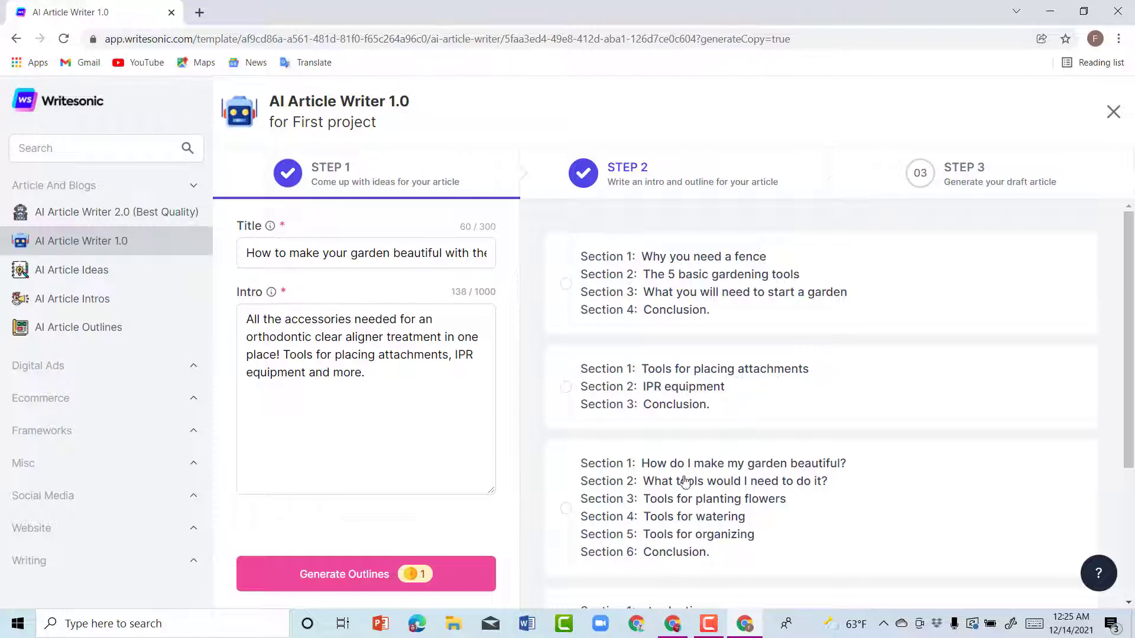
scroll(685, 482, "down", 1)
scroll(739, 490, "down", 2)
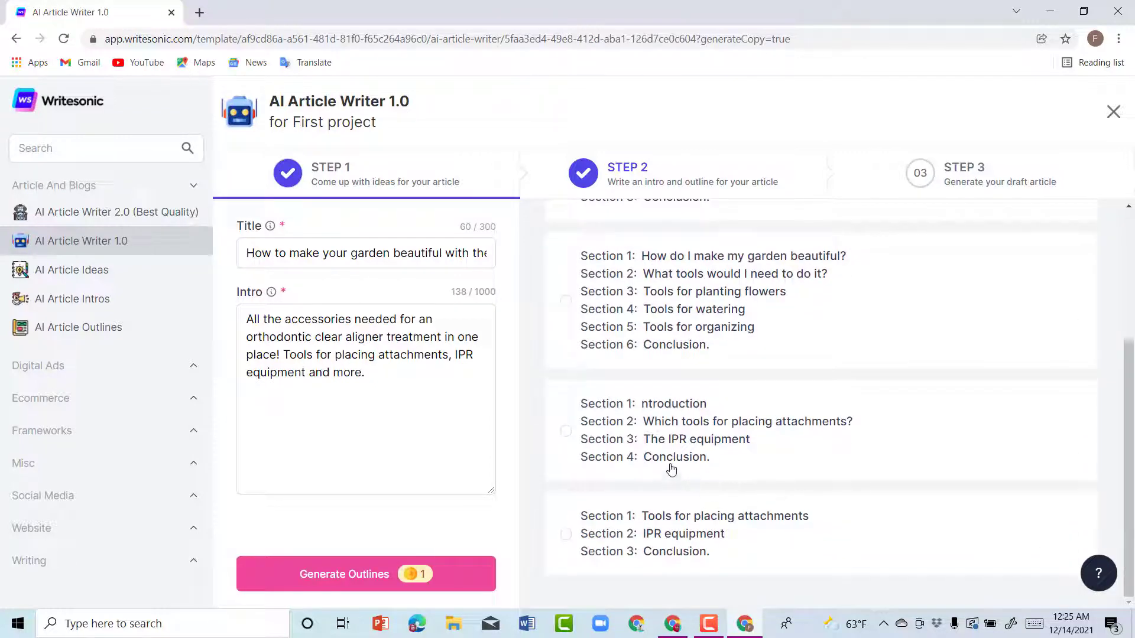
scroll(863, 349, "up", 5)
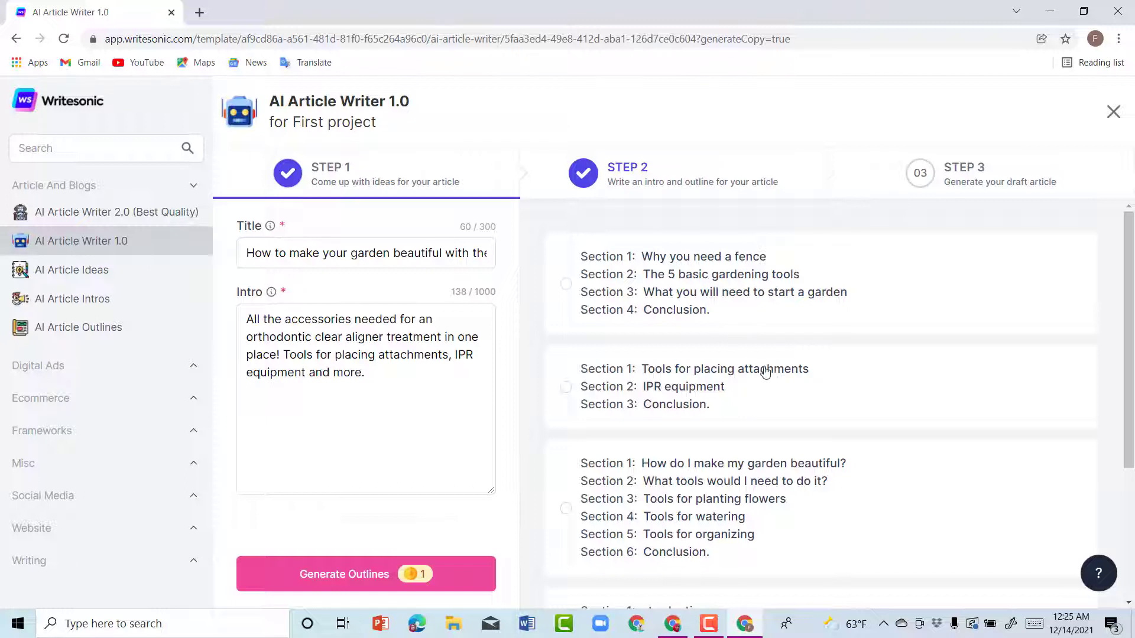
scroll(770, 436, "down", 2)
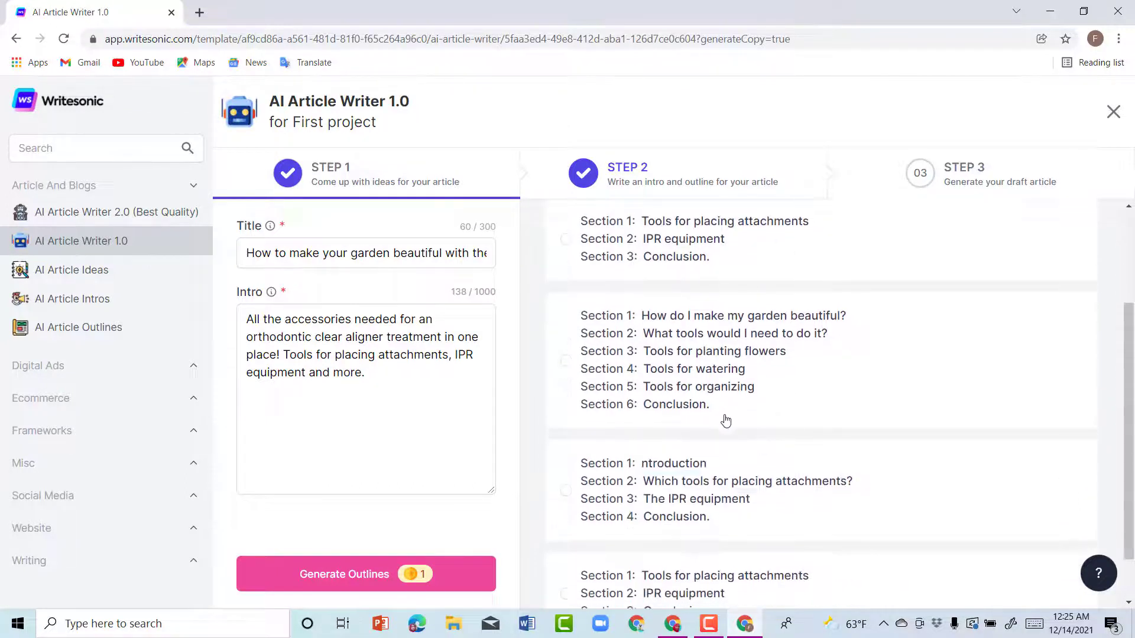
left_click(566, 361)
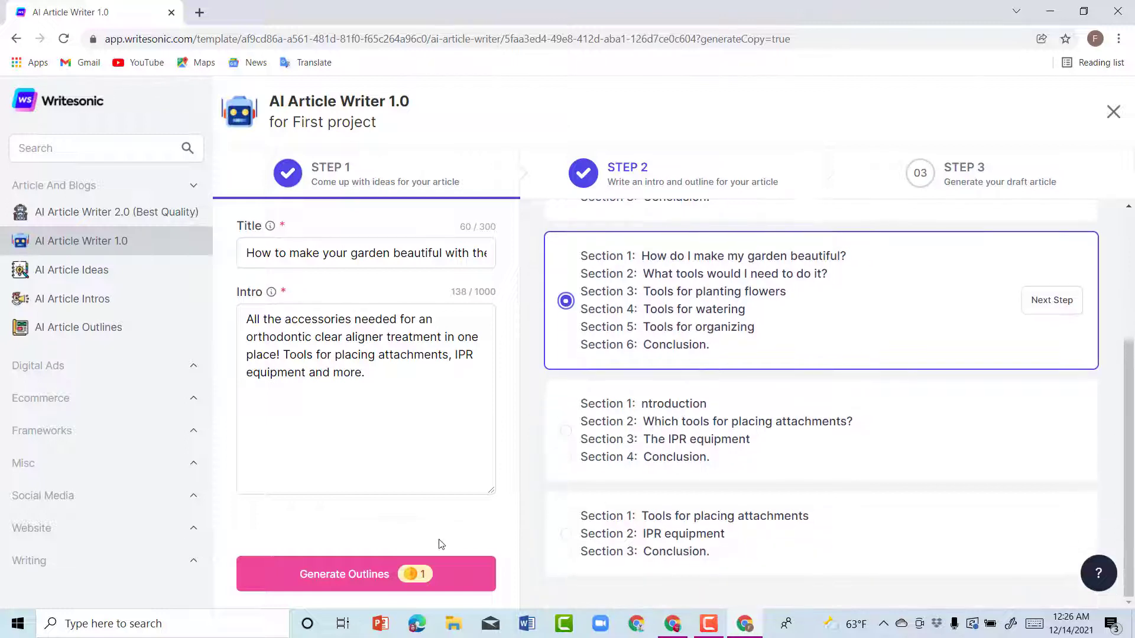
scroll(568, 300, "up", 5)
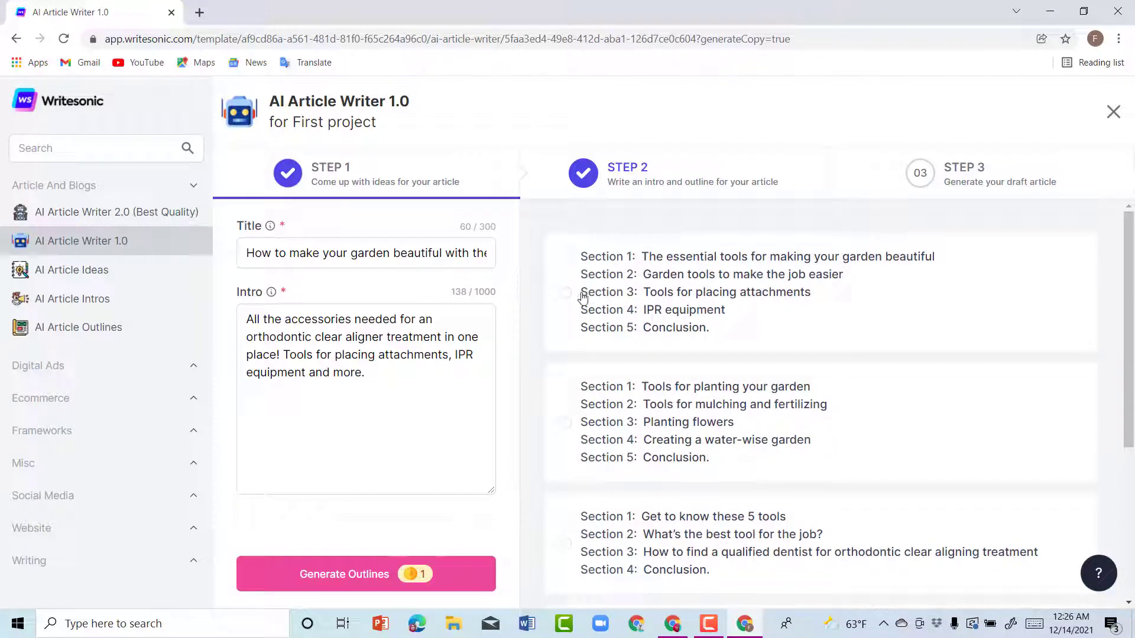
left_click(569, 296)
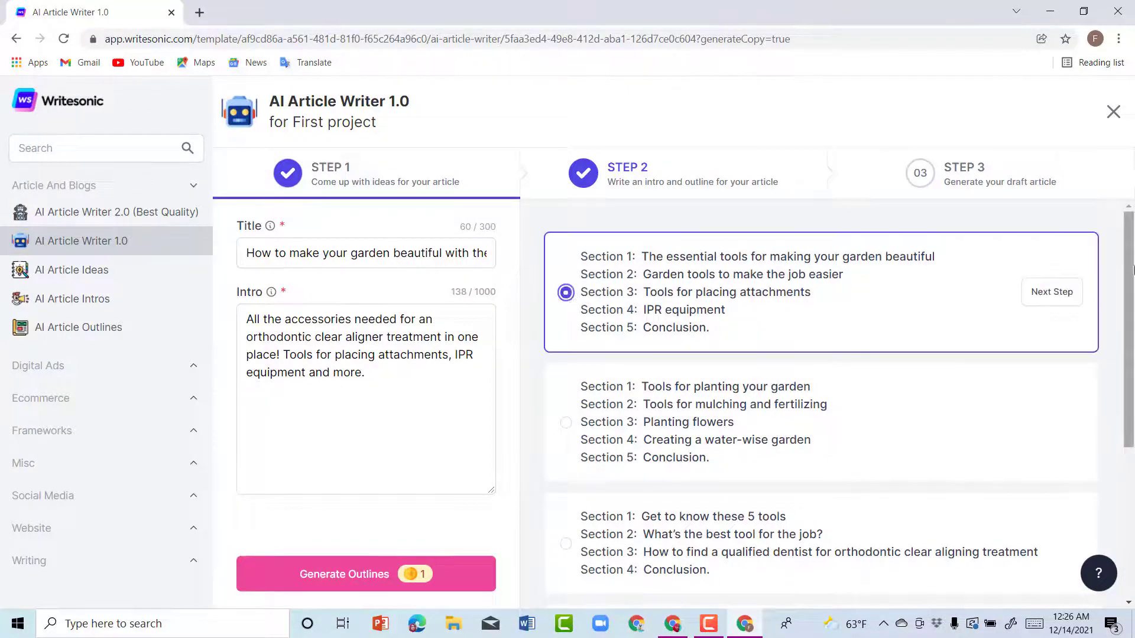
left_click(1037, 294)
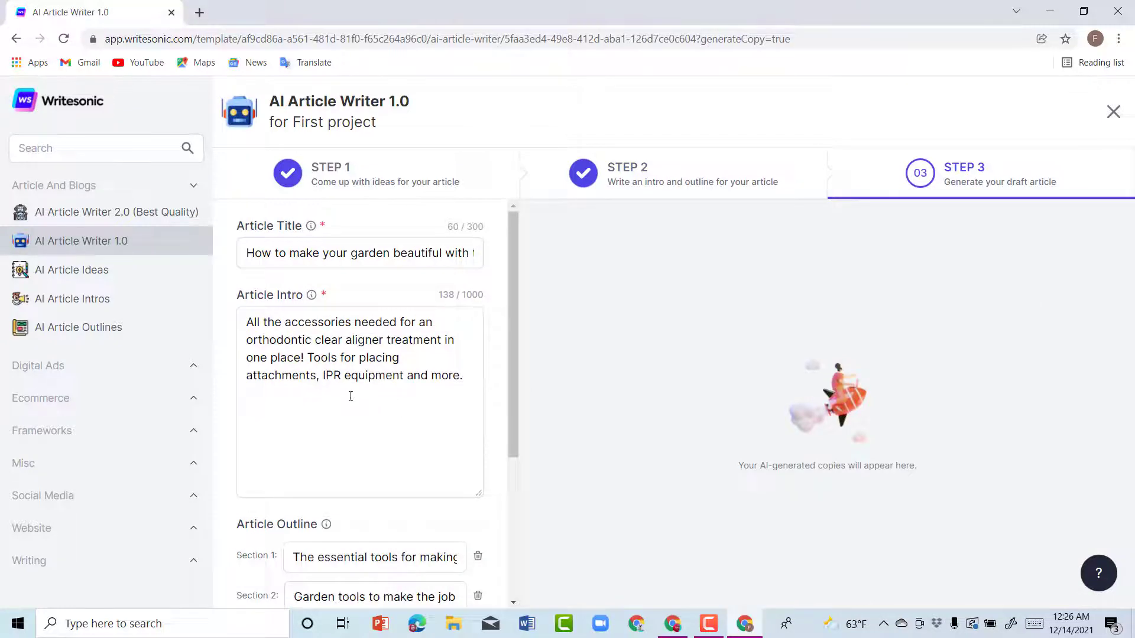
Step: Delete the IPR equipment section, start writing the article, and switch to the Google results window
scroll(441, 523, "down", 4)
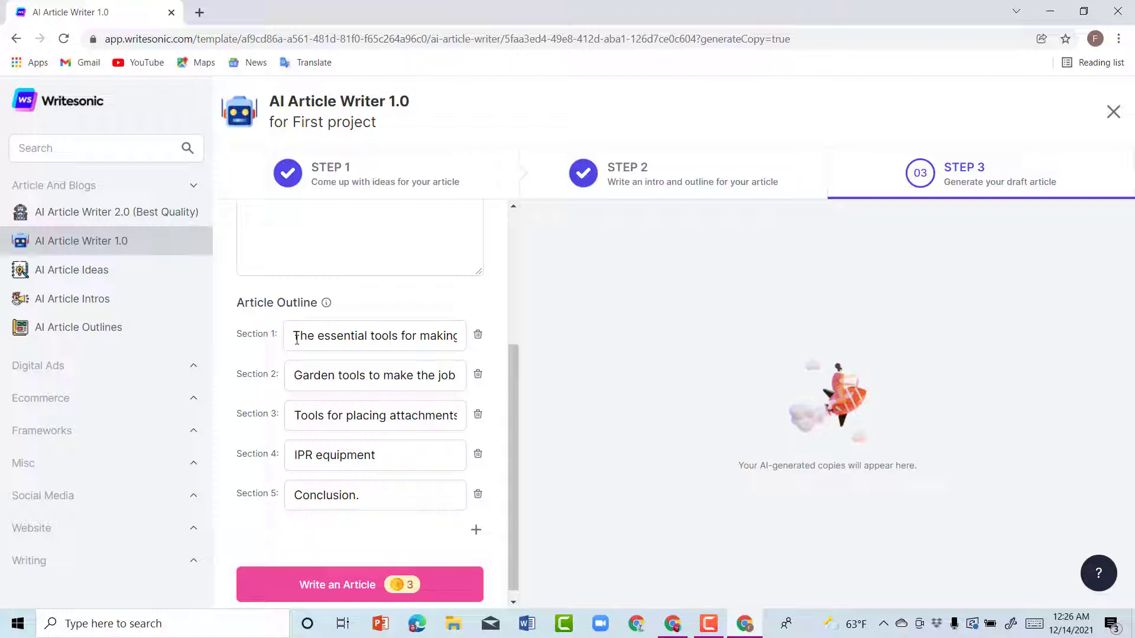
left_click_drag(295, 336, 478, 347)
left_click(321, 361)
left_click(477, 454)
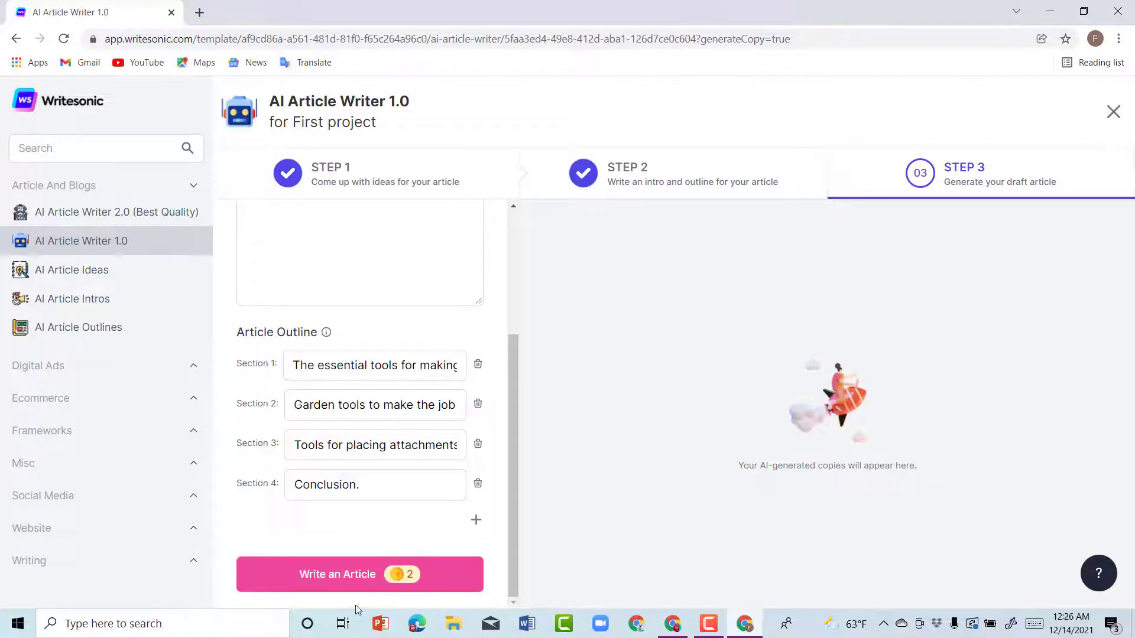
left_click(384, 577)
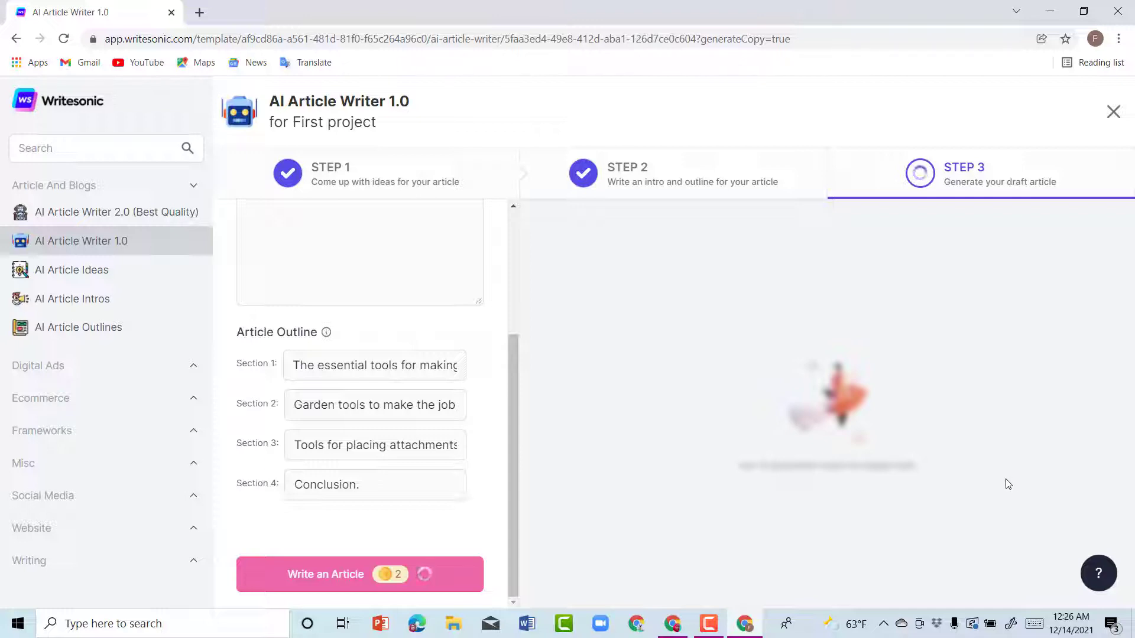
key("alt+Tab")
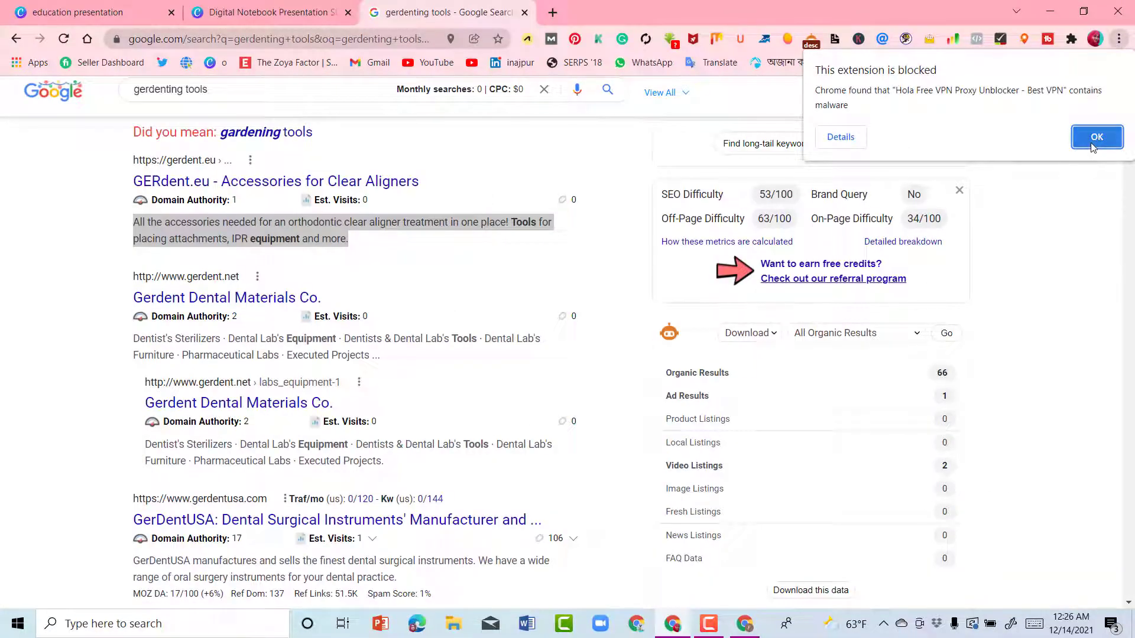
Step: Dismiss the blocked-extension warning and return to the Writesonic article draft
left_click(1073, 172)
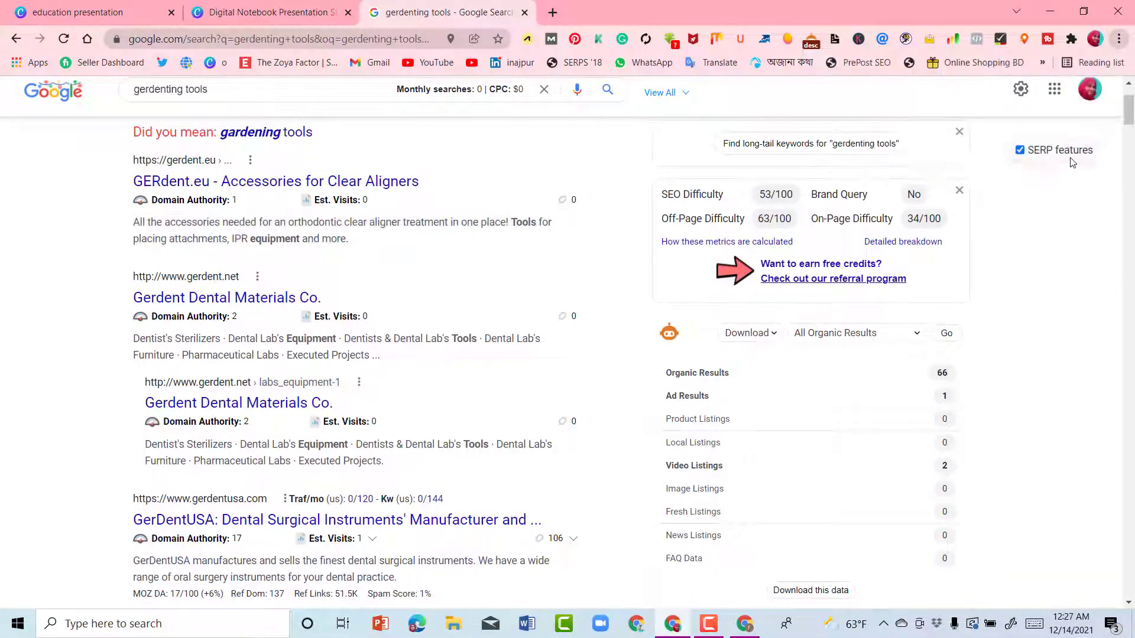
left_click(735, 630)
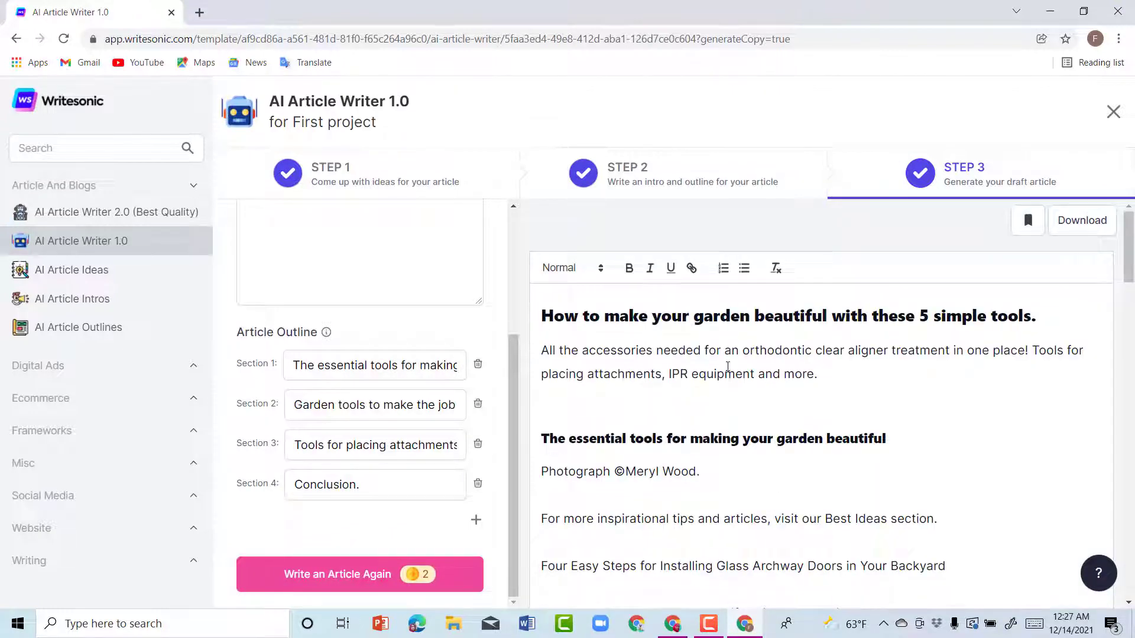
Step: Select all of the Step 3 garden tools draft, from its title to the closing author bio
scroll(727, 366, "down", 1)
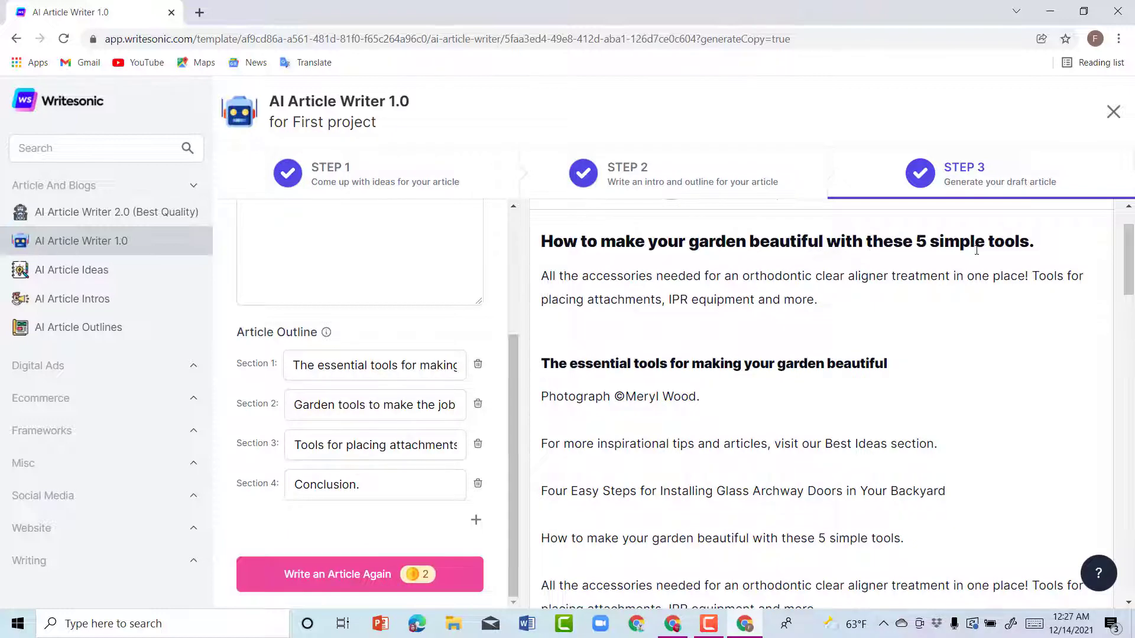
scroll(935, 419, "down", 5)
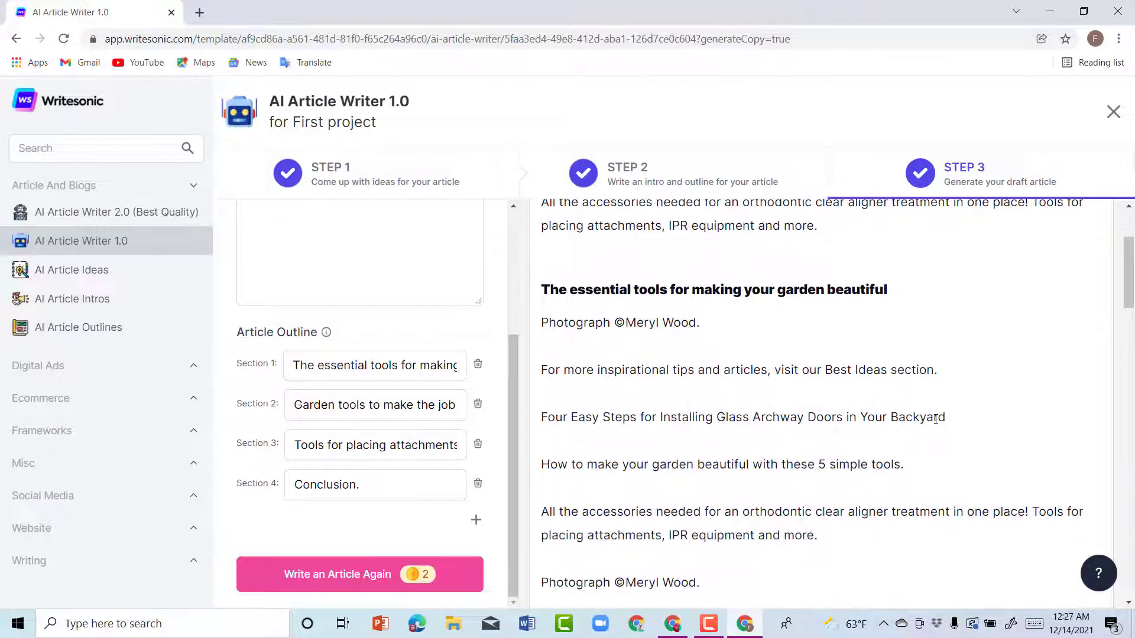
scroll(935, 419, "down", 8)
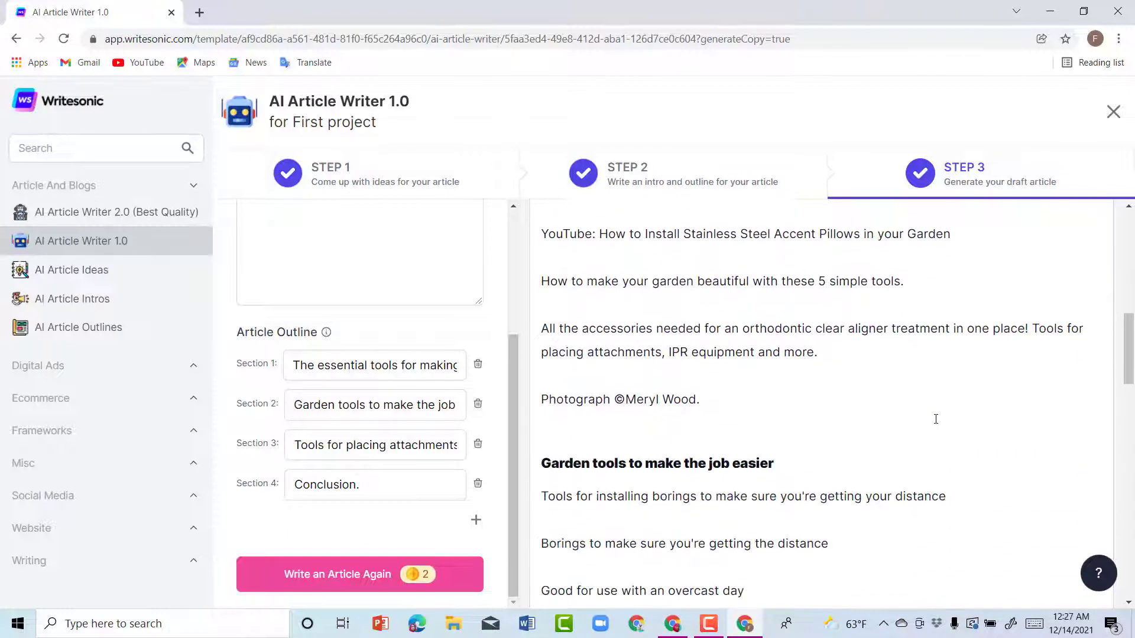
scroll(776, 400, "down", 10)
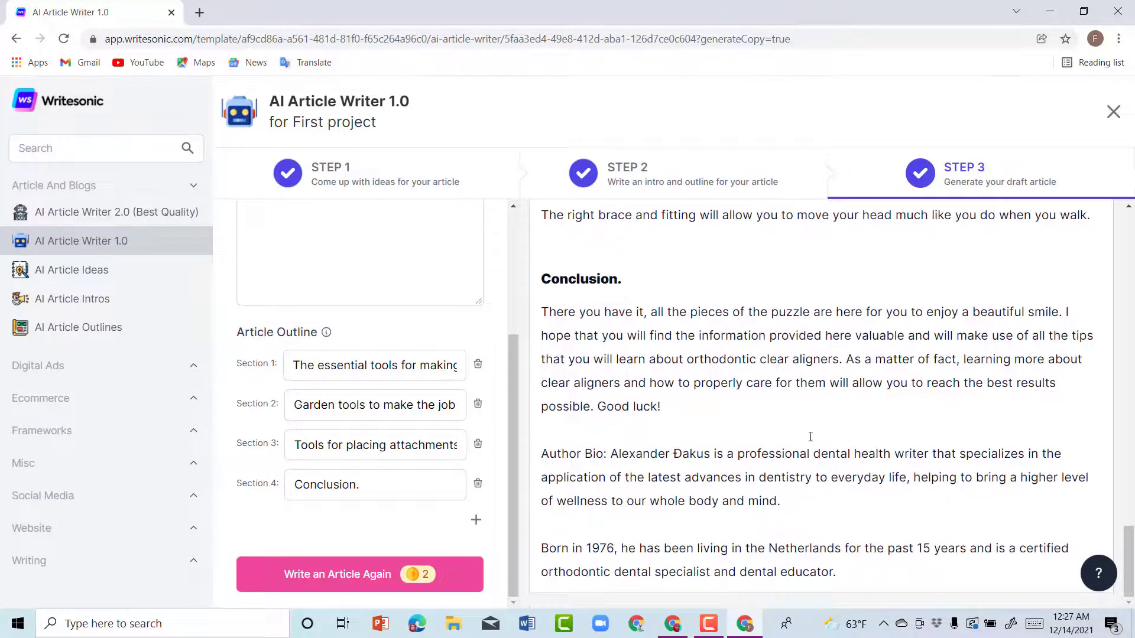
scroll(897, 576, "up", 20)
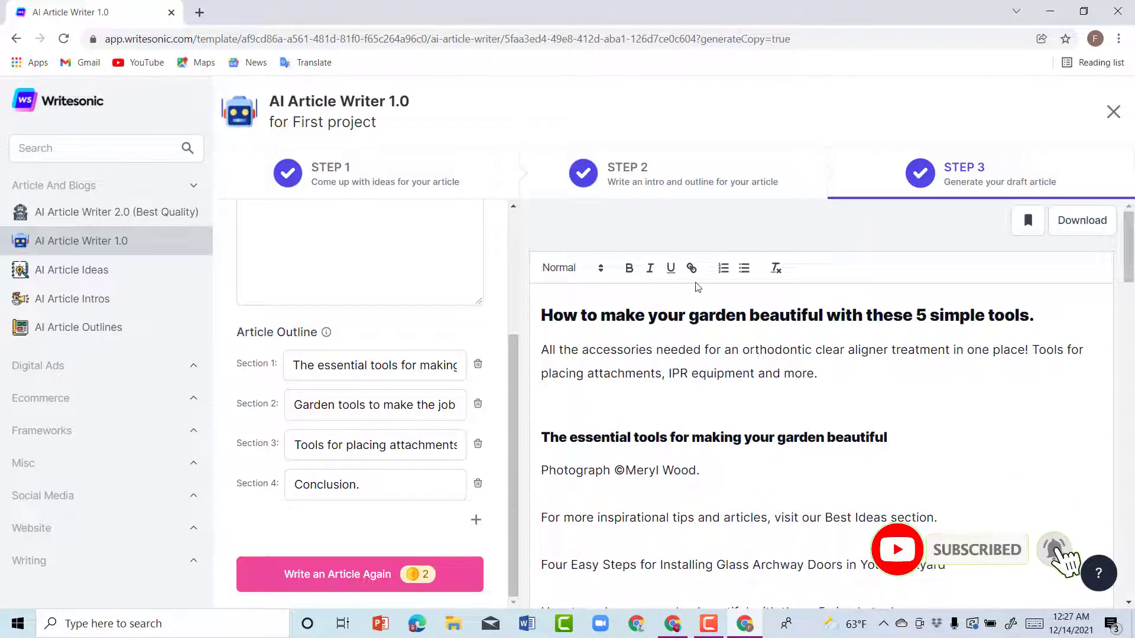
left_click_drag(542, 314, 954, 628)
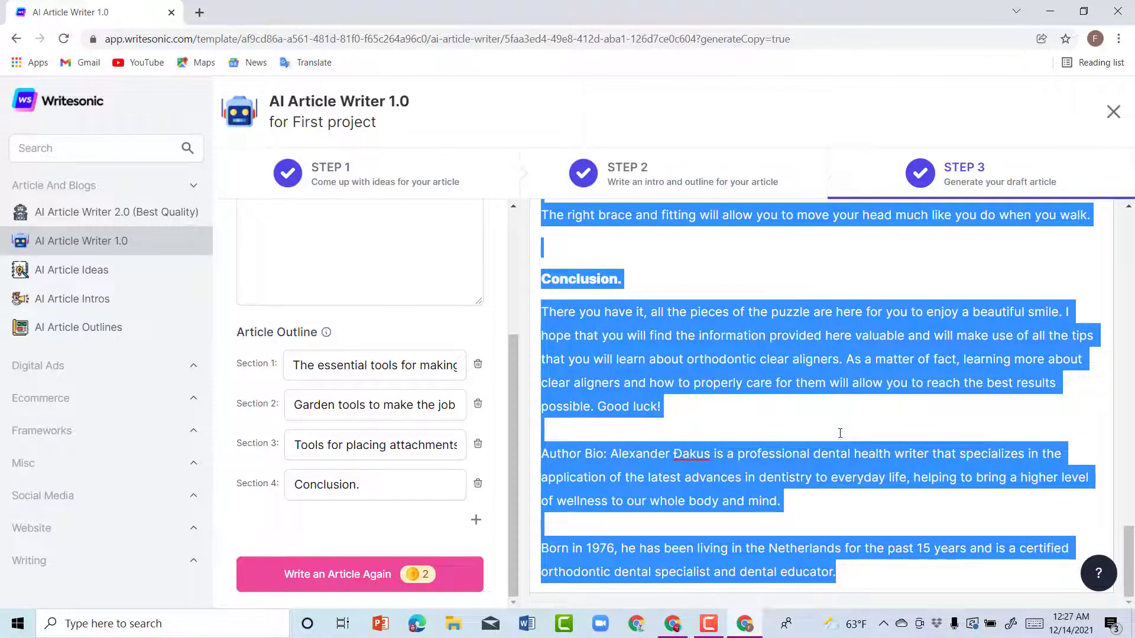
scroll(840, 433, "up", 15)
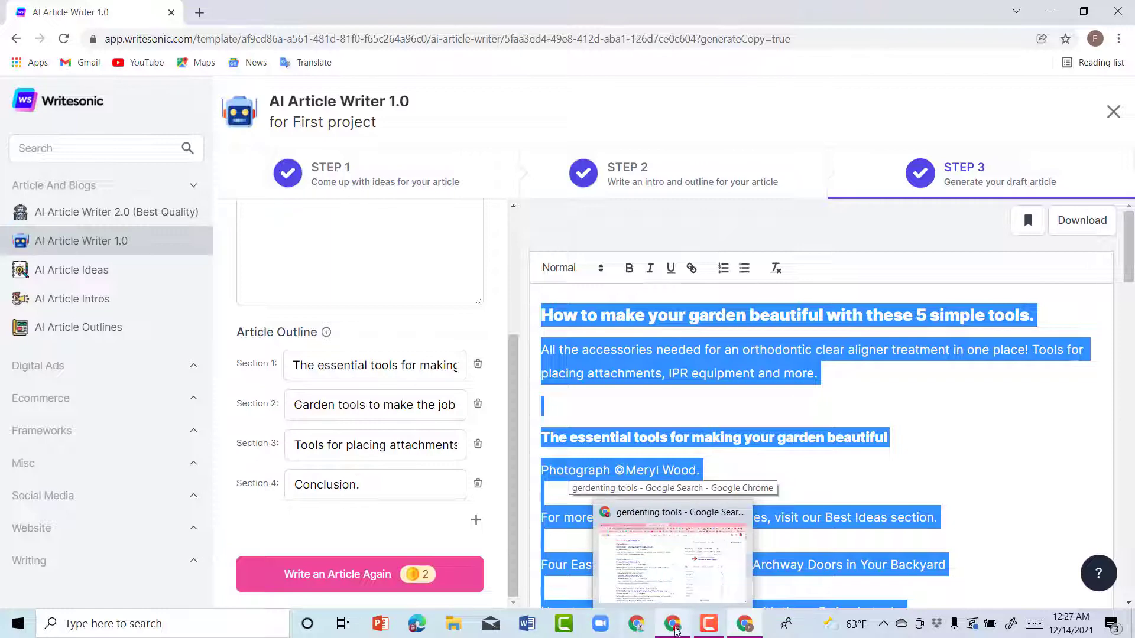
Step: In a new Chrome window, search Google for 'plagiarism checker'
middle_click(677, 630)
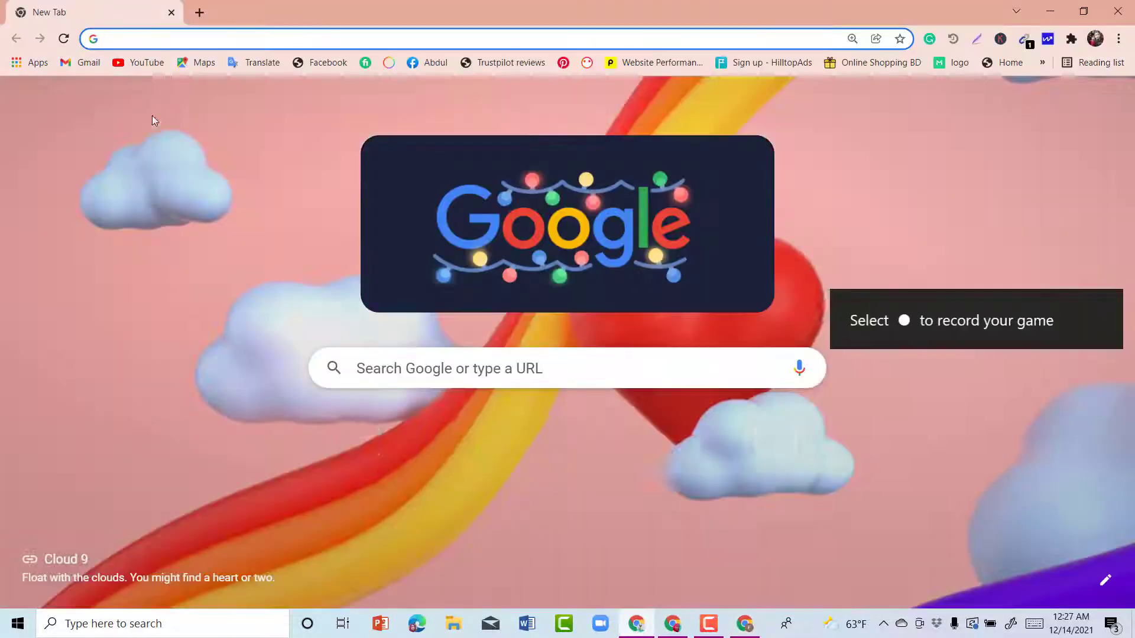
left_click(194, 40)
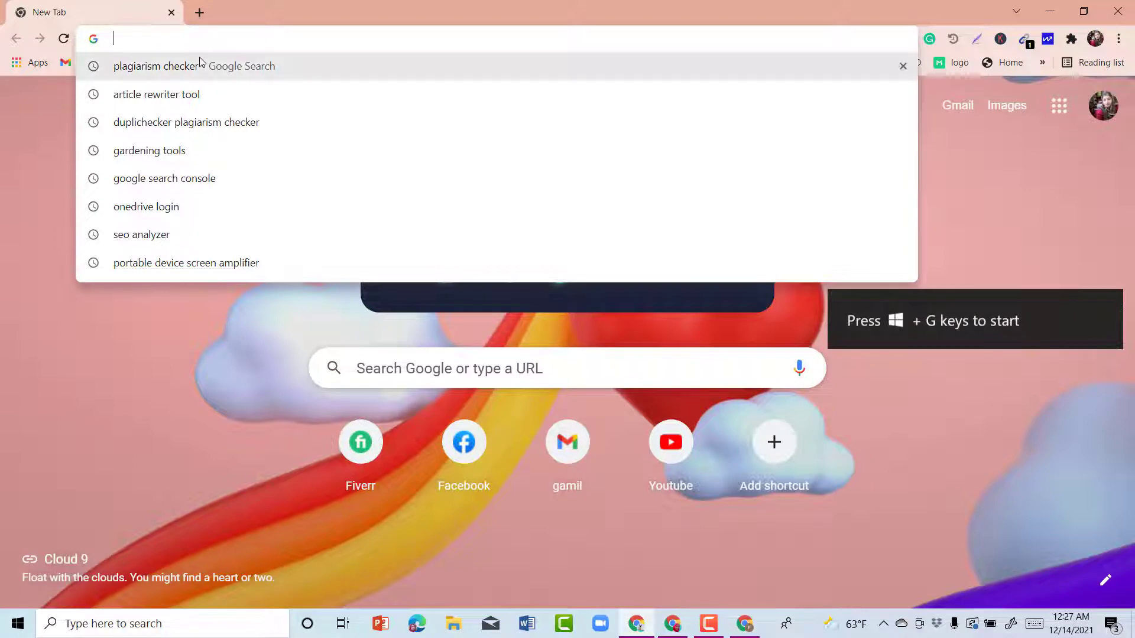
left_click(195, 67)
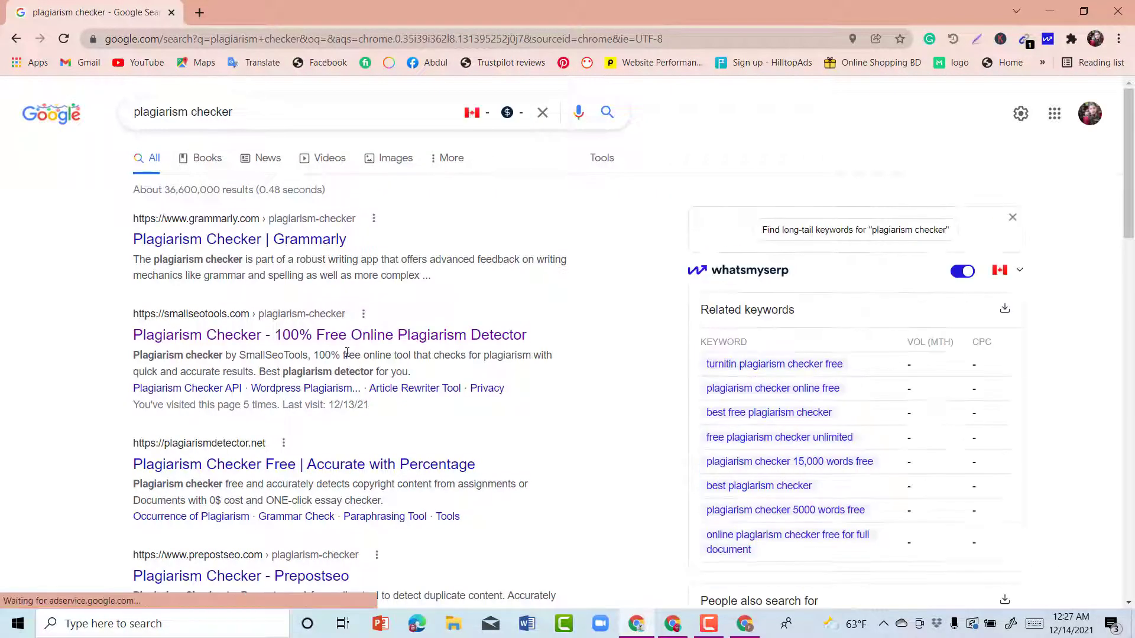
Step: Open the Duplichecker free plagiarism checker from the search results
scroll(355, 391, "down", 2)
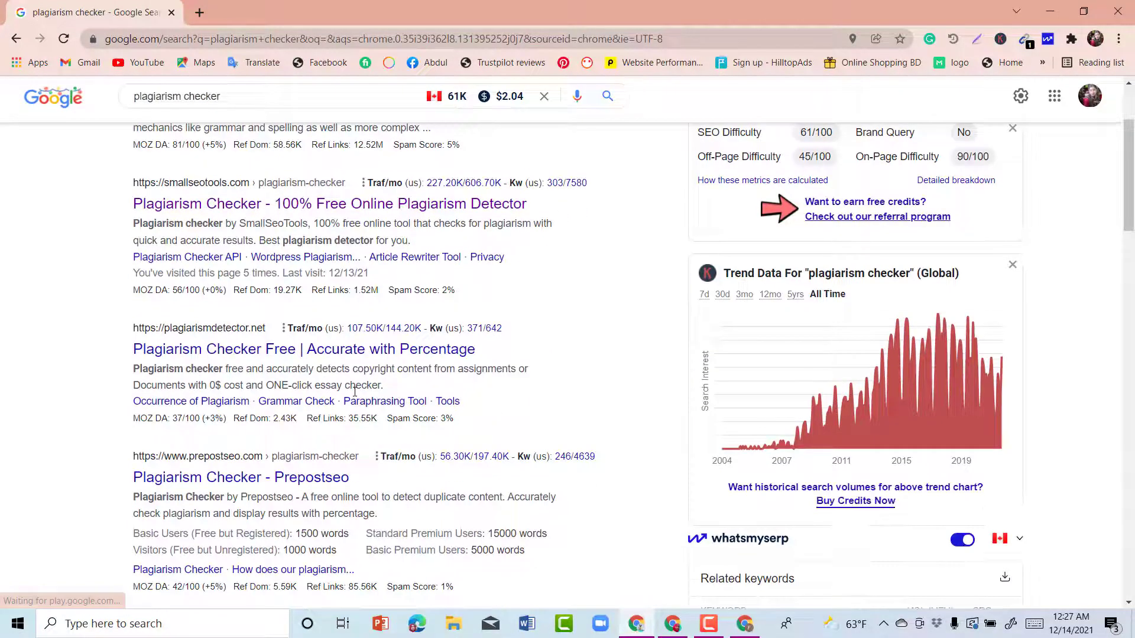
scroll(355, 392, "down", 2)
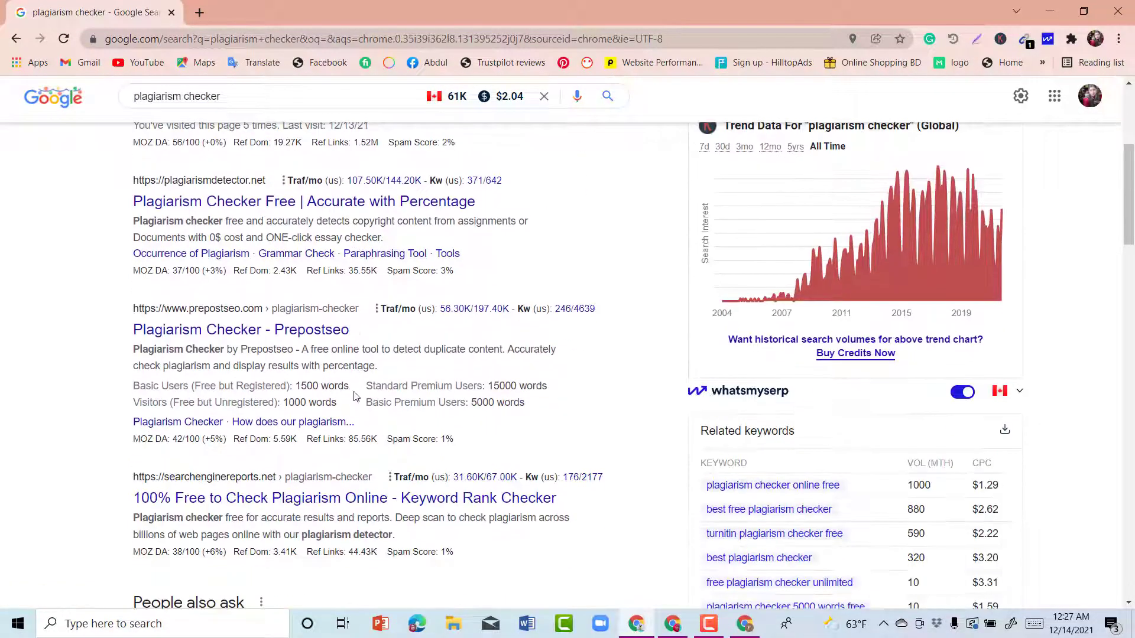
scroll(355, 396, "down", 3)
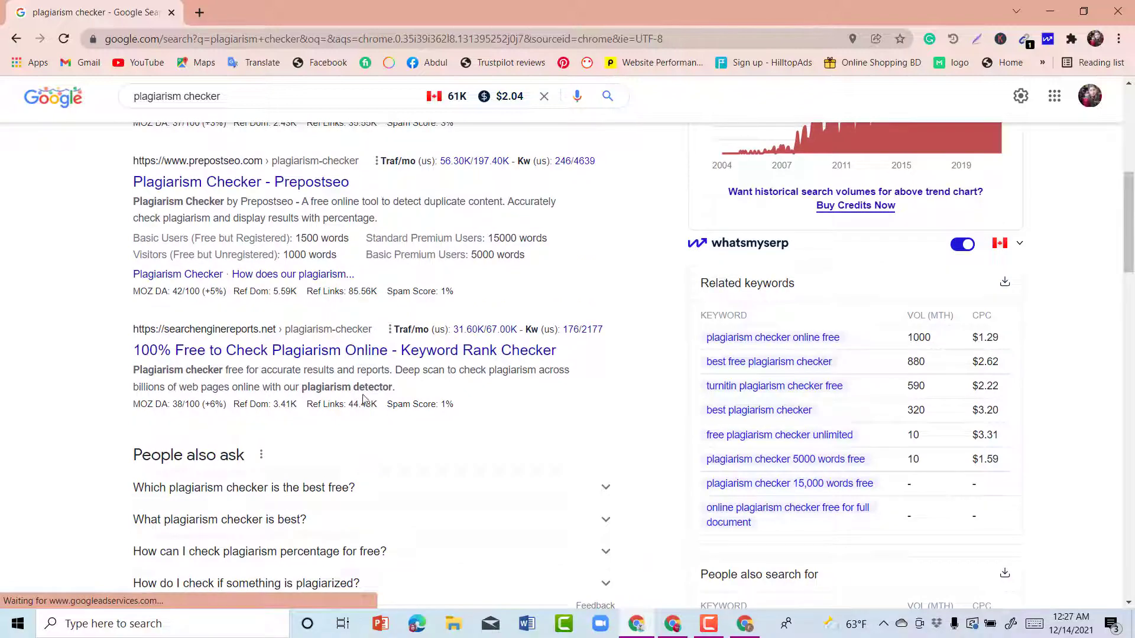
scroll(362, 399, "down", 1)
scroll(363, 403, "down", 2)
scroll(363, 402, "down", 3)
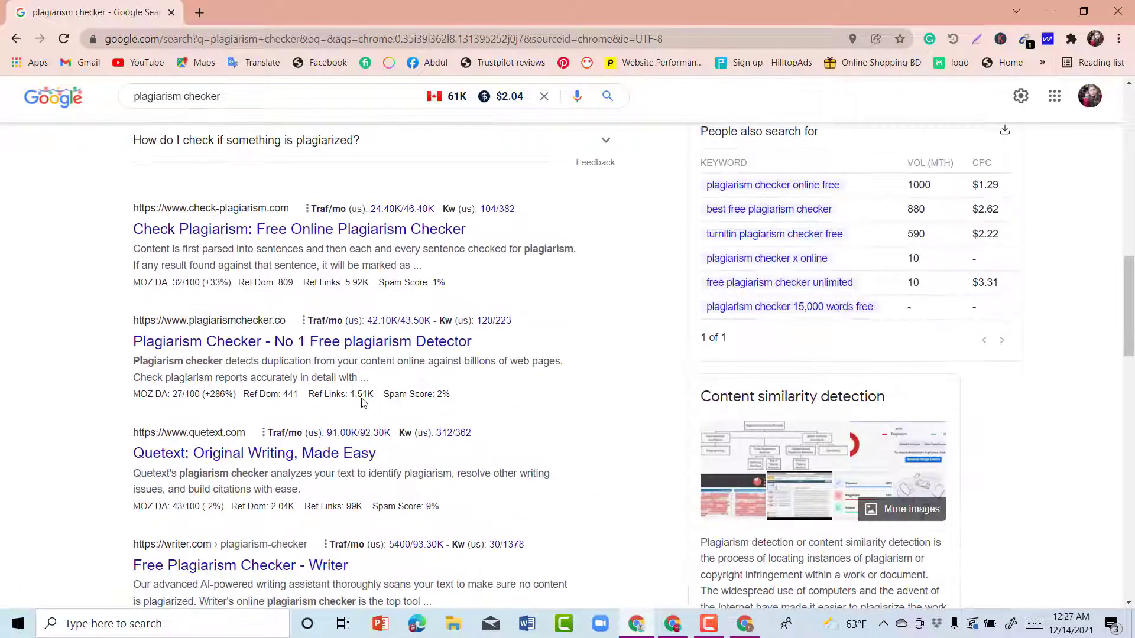
scroll(349, 385, "down", 2)
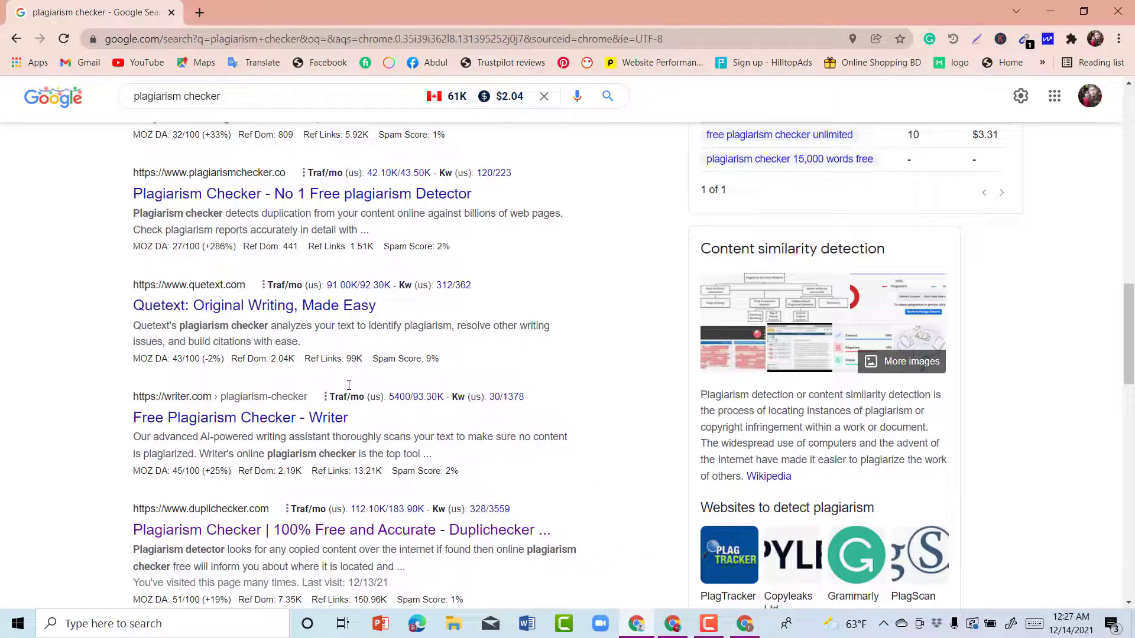
left_click(311, 532)
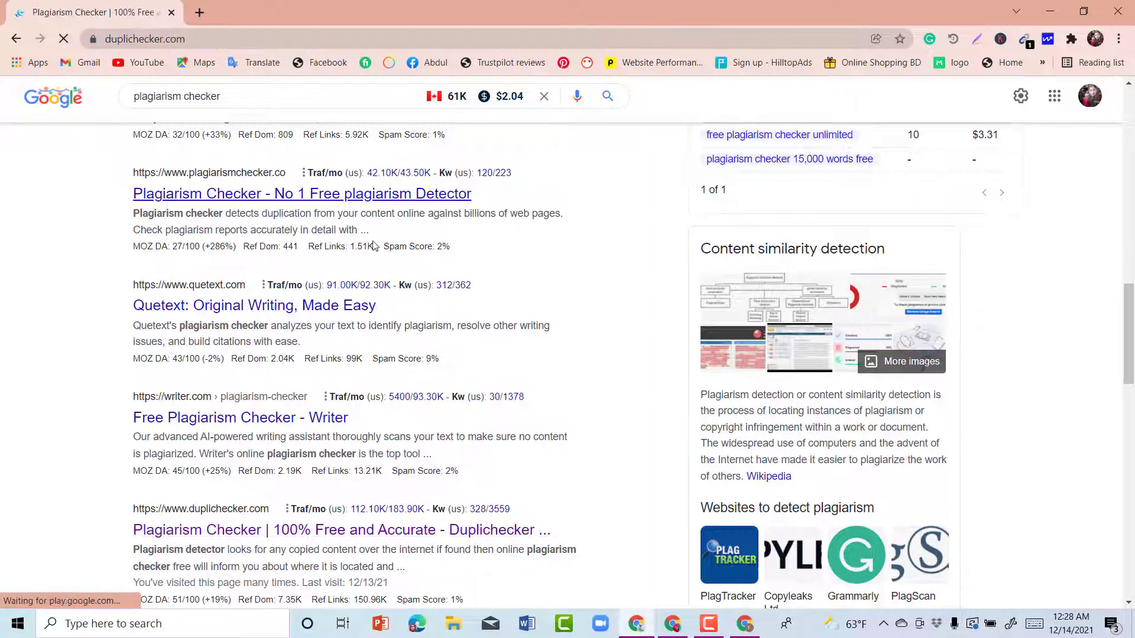
scroll(484, 349, "down", 5)
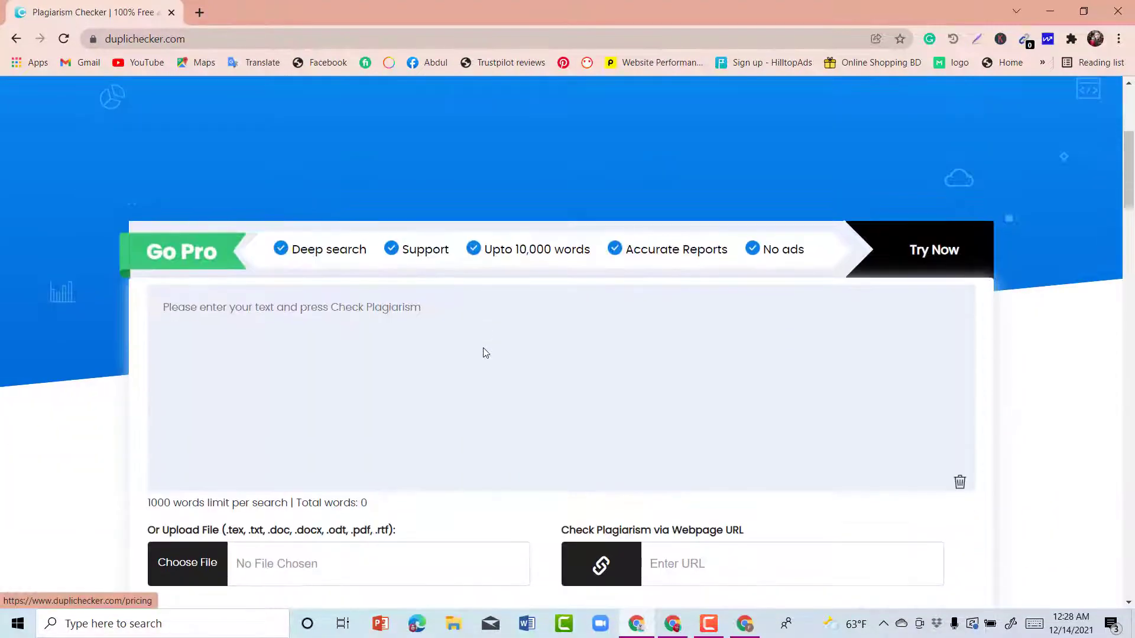
Step: Paste the copied garden article into Duplichecker's text box
left_click(223, 304)
key("ctrl+v")
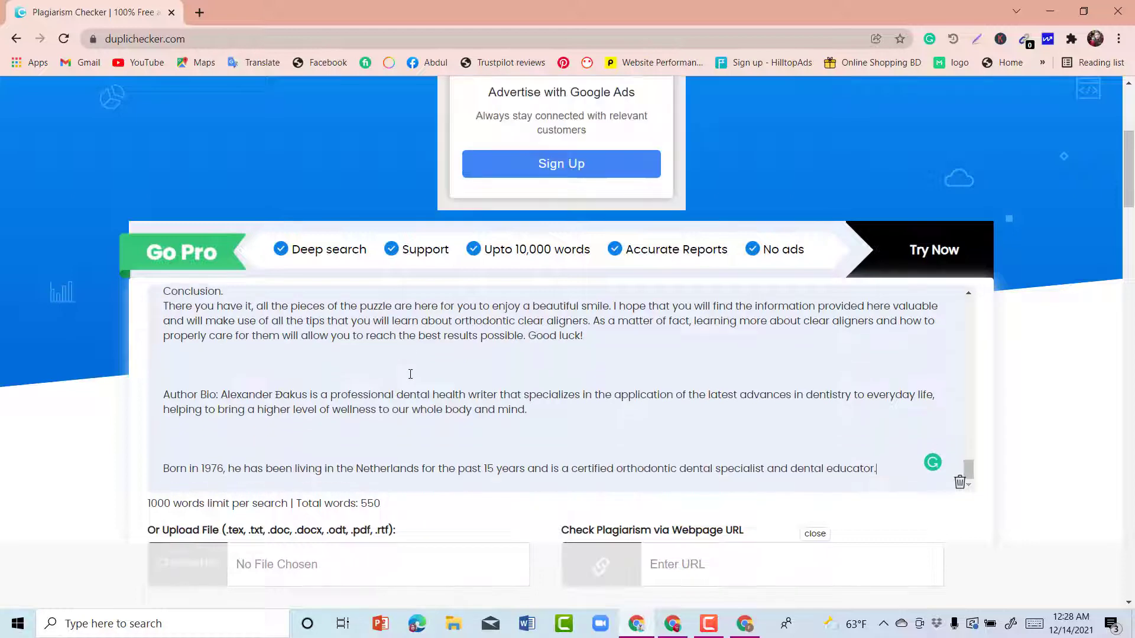
scroll(910, 415, "up", 8)
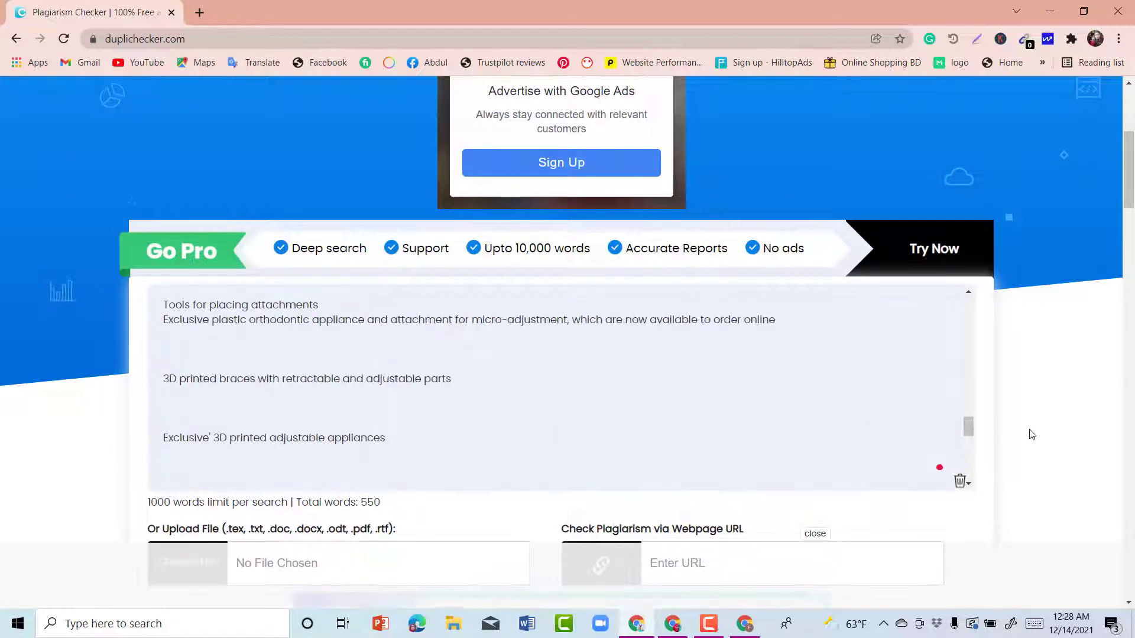
scroll(1030, 438, "down", 5)
Step: Pass the reCAPTCHA check and run the scan, which reports 9% plagiarism and 91% unique
left_click(468, 406)
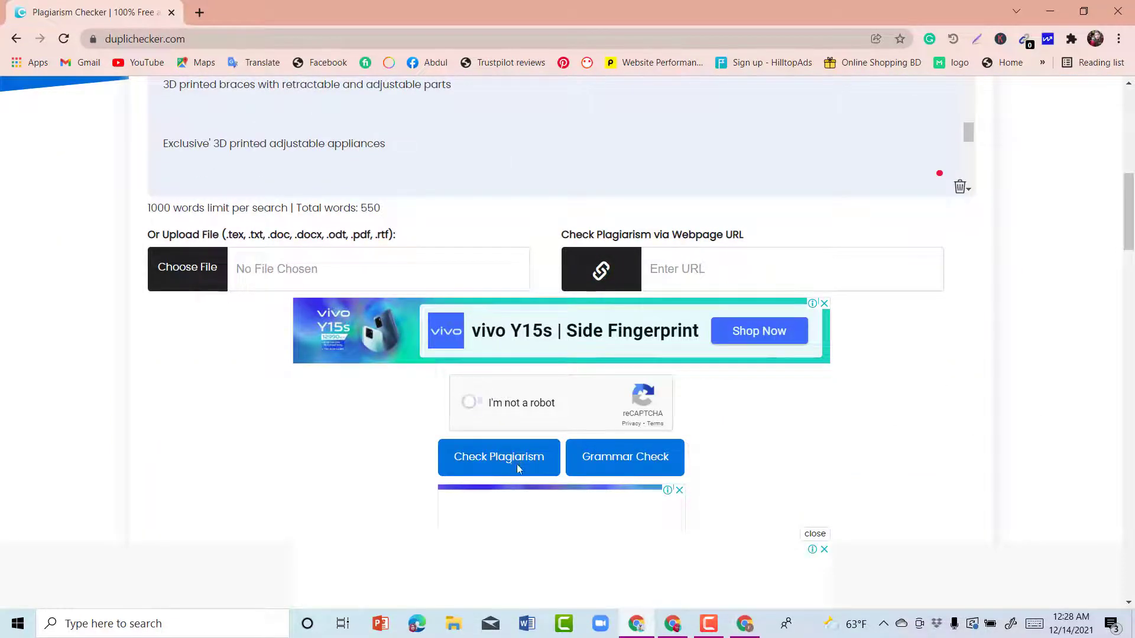
left_click(516, 463)
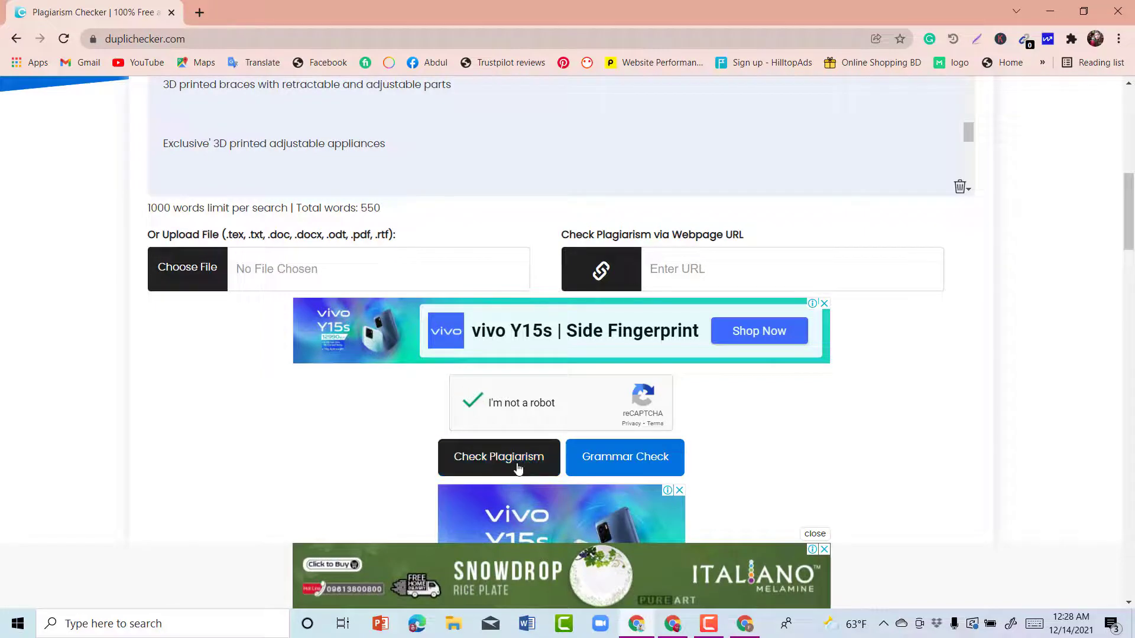
left_click(517, 467)
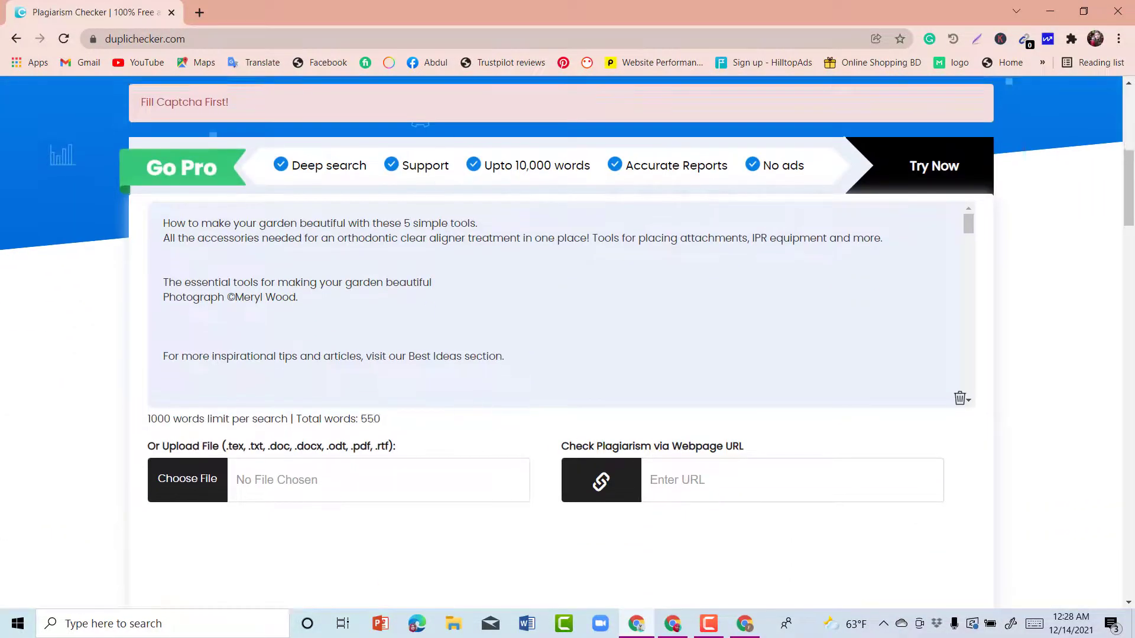
scroll(433, 410, "up", 5)
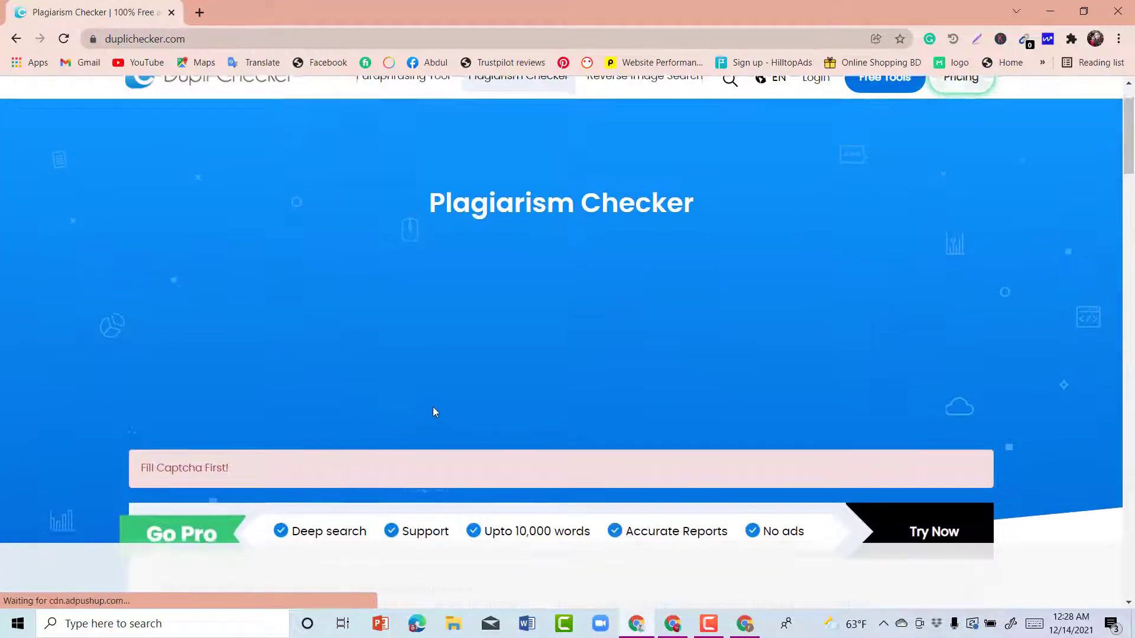
scroll(490, 429, "down", 5)
scroll(496, 444, "down", 4)
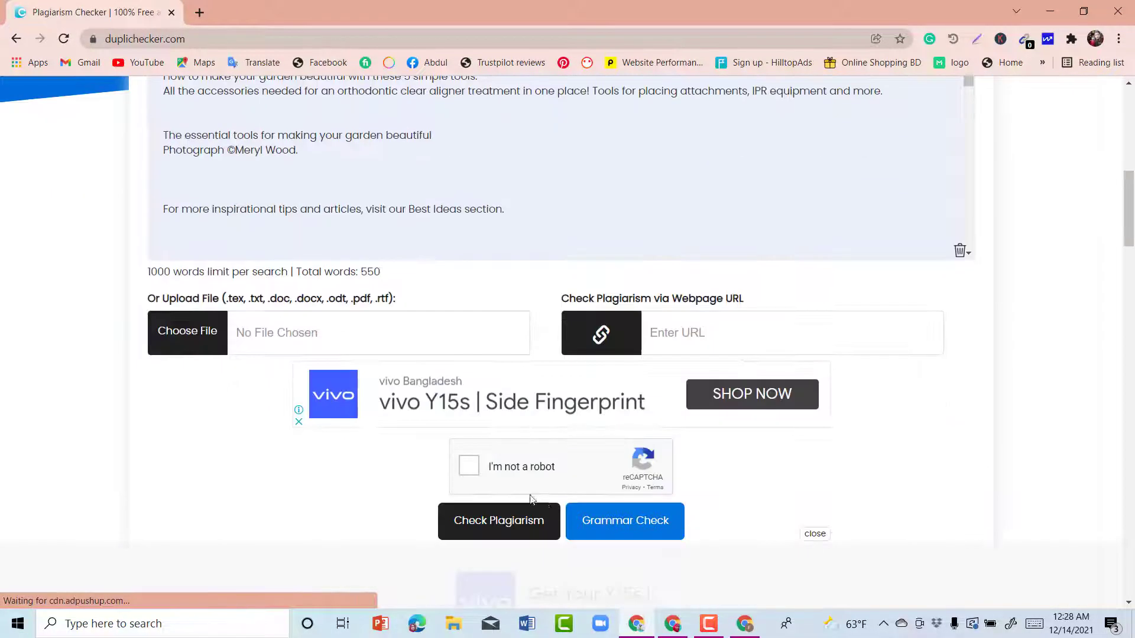
left_click(471, 467)
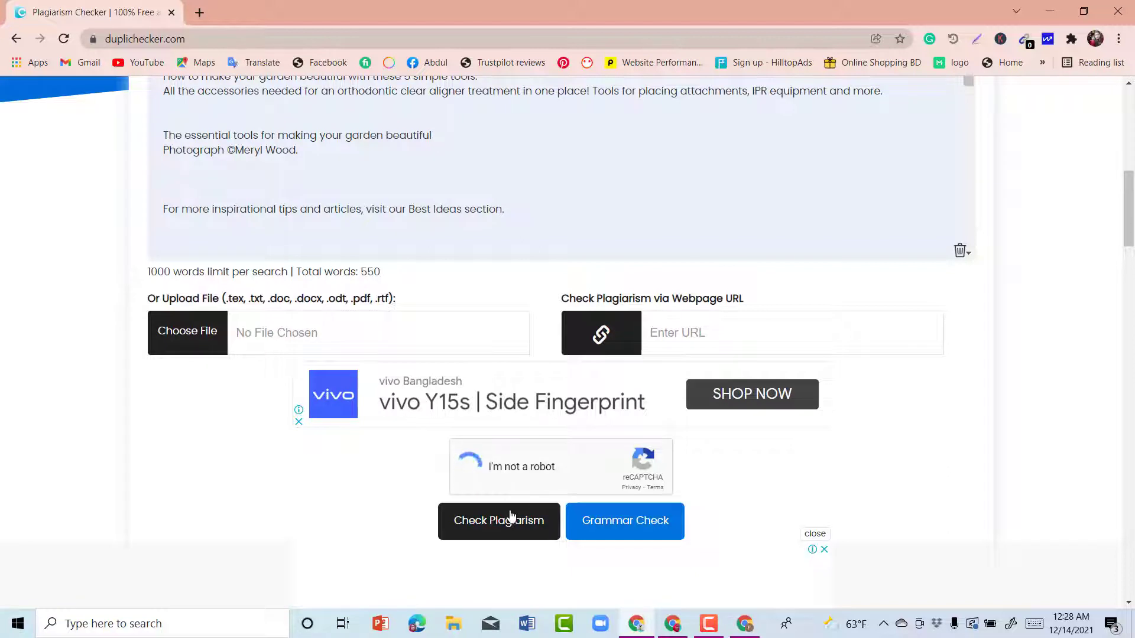
left_click(512, 528)
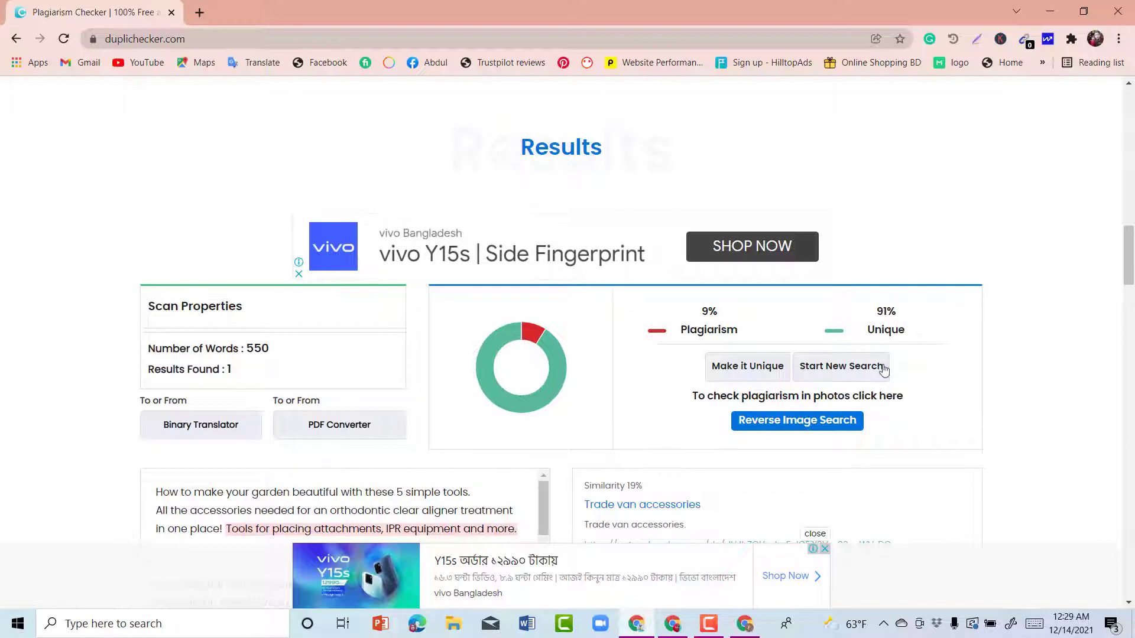
Step: Highlight the 9% Plagiarism score and the flagged sentence about IPR equipment
scroll(904, 333, "down", 9)
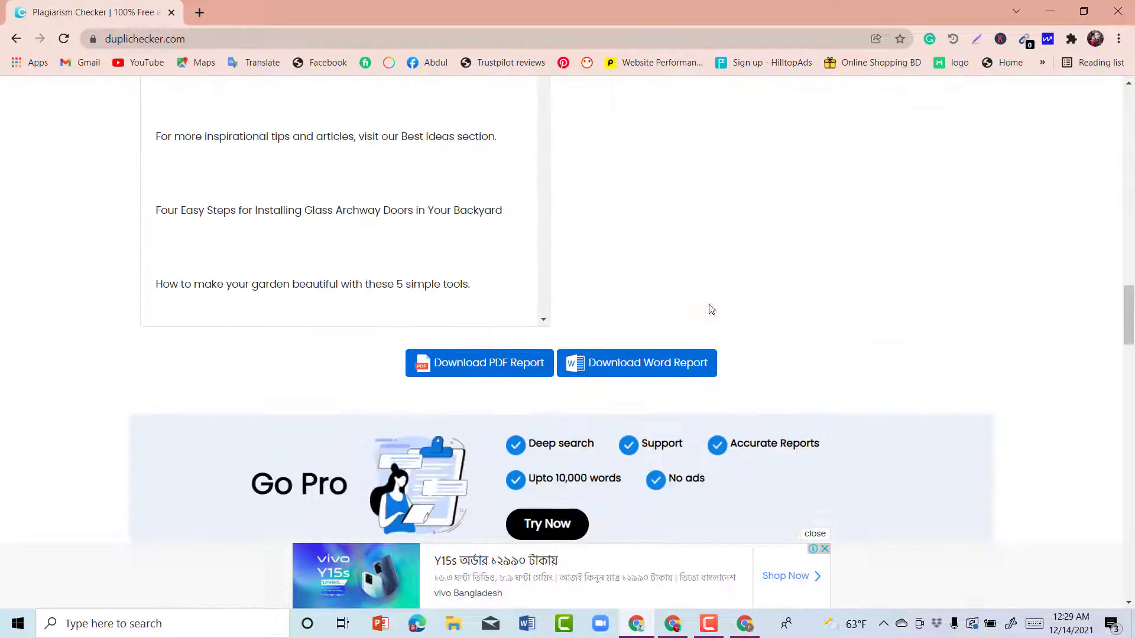
scroll(709, 309, "up", 5)
scroll(755, 356, "up", 1)
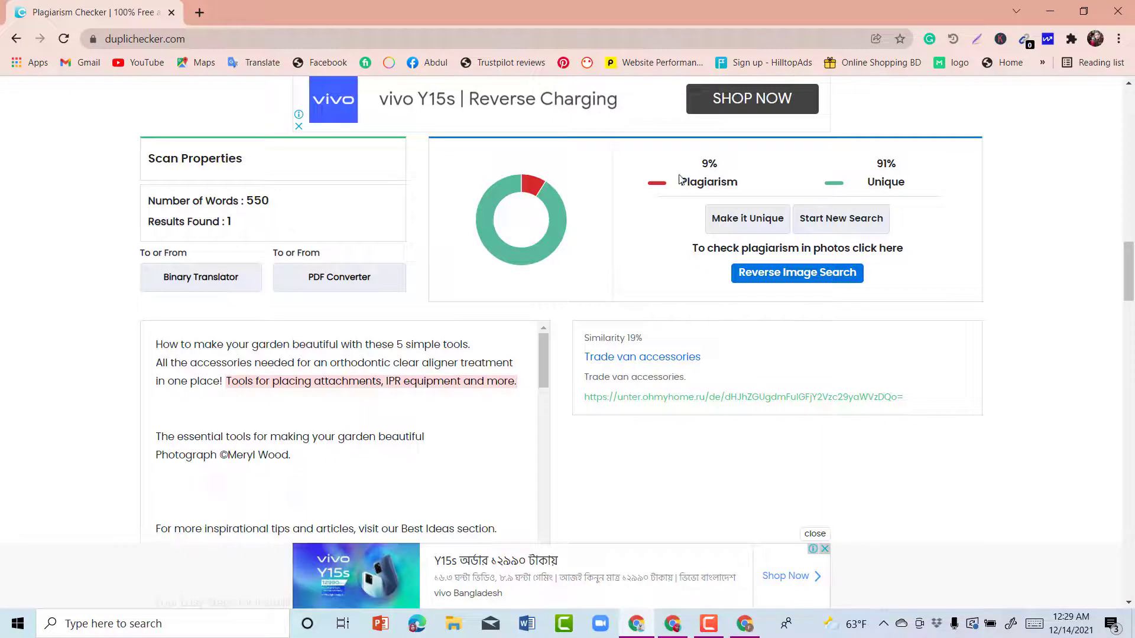
triple_click(729, 189)
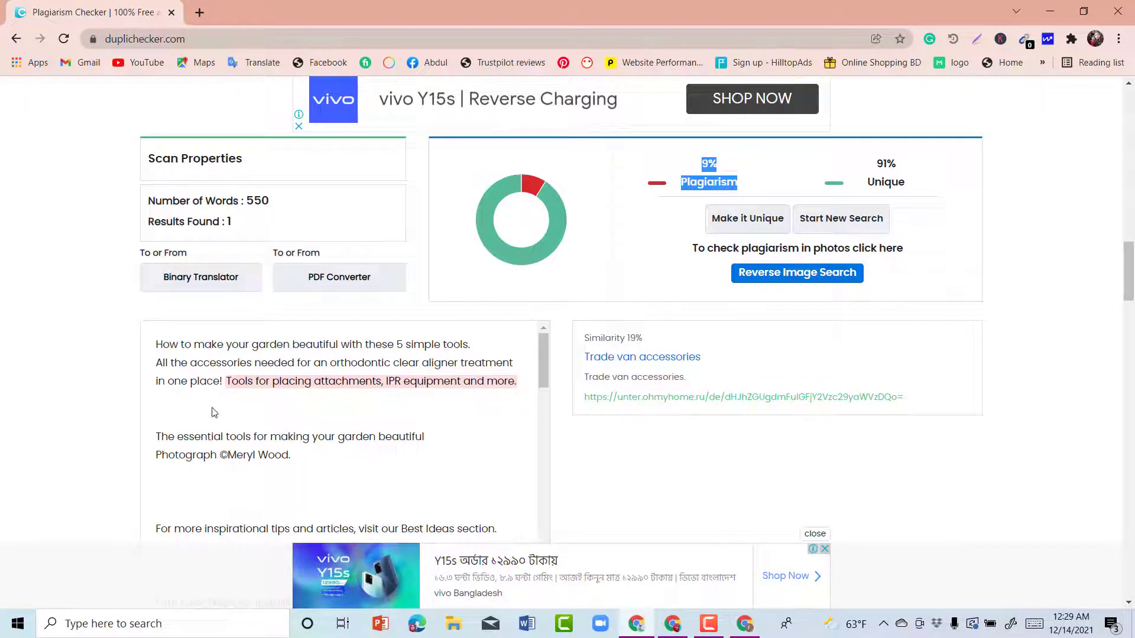
left_click_drag(225, 381, 458, 407)
Step: Reselect the flagged IPR equipment sentence, then return to the Writesonic draft window
scroll(438, 447, "up", 3)
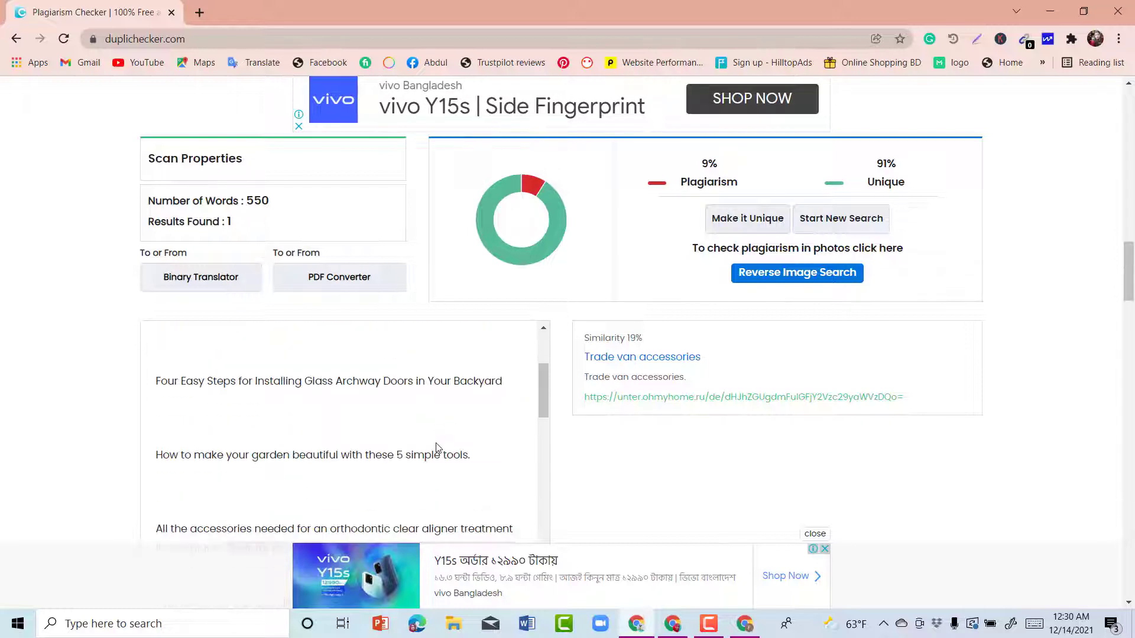
scroll(544, 359, "down", 4)
scroll(544, 358, "up", 1)
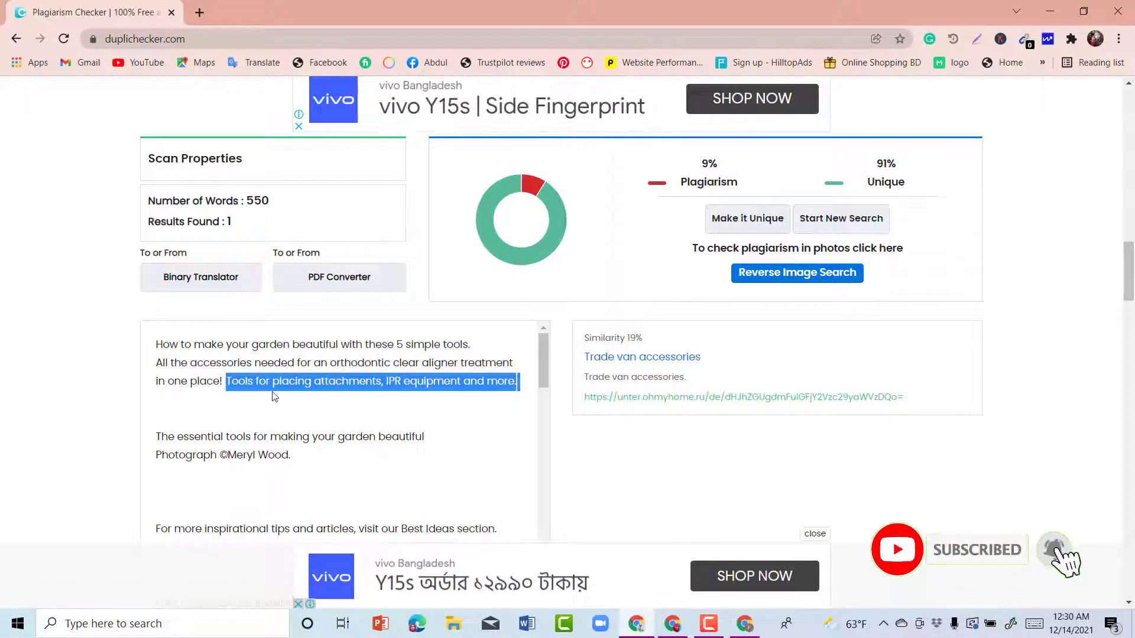
left_click(514, 416)
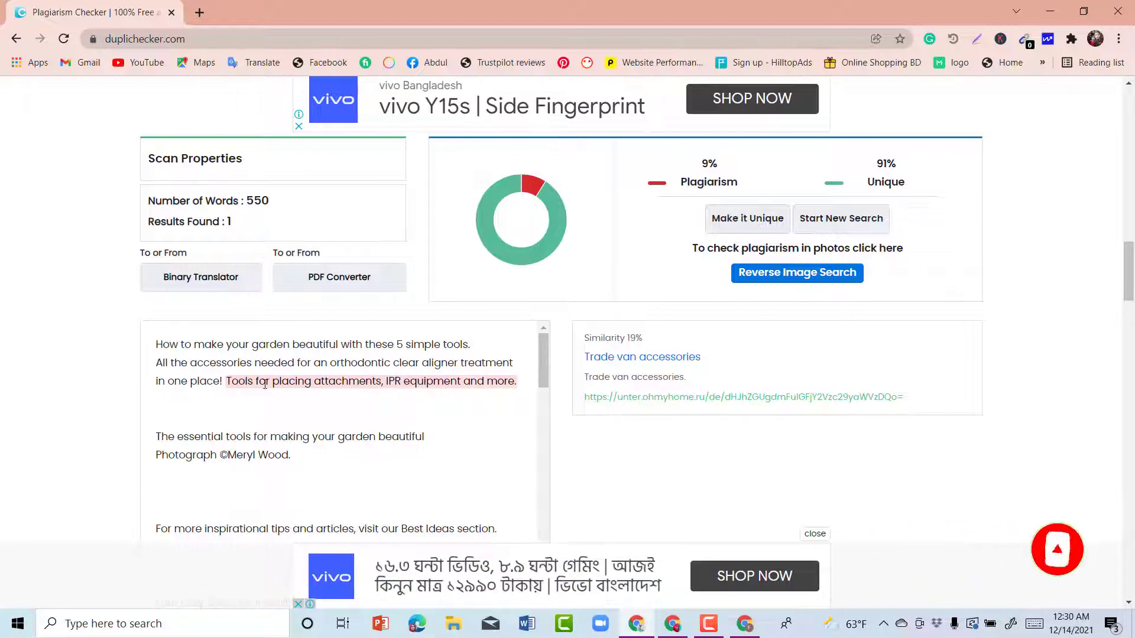
left_click_drag(228, 380, 466, 425)
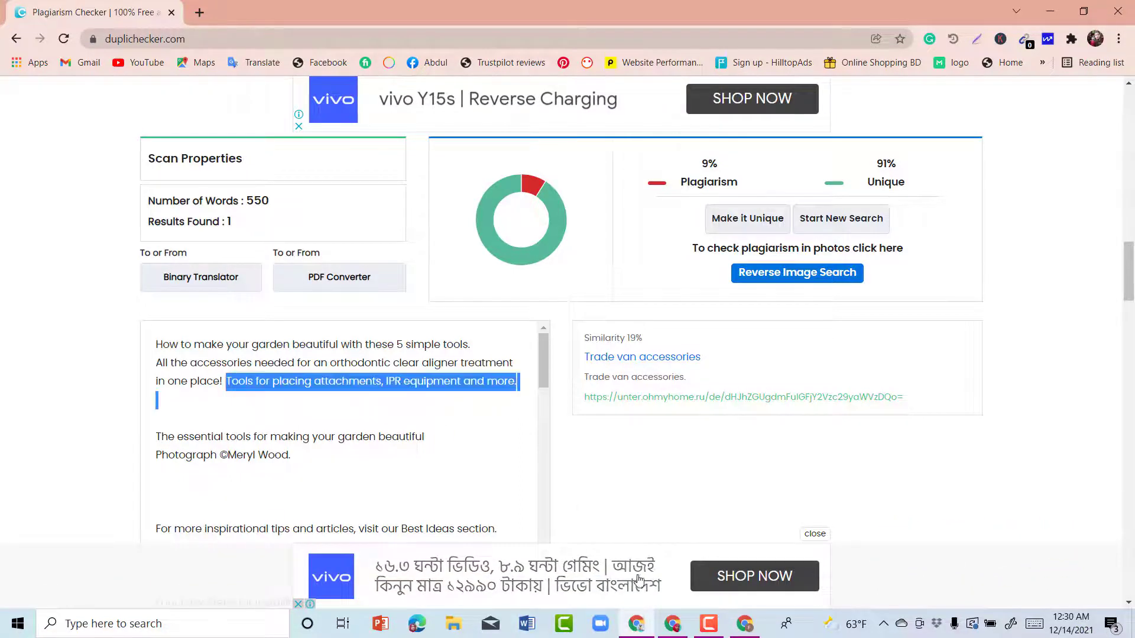
left_click(742, 631)
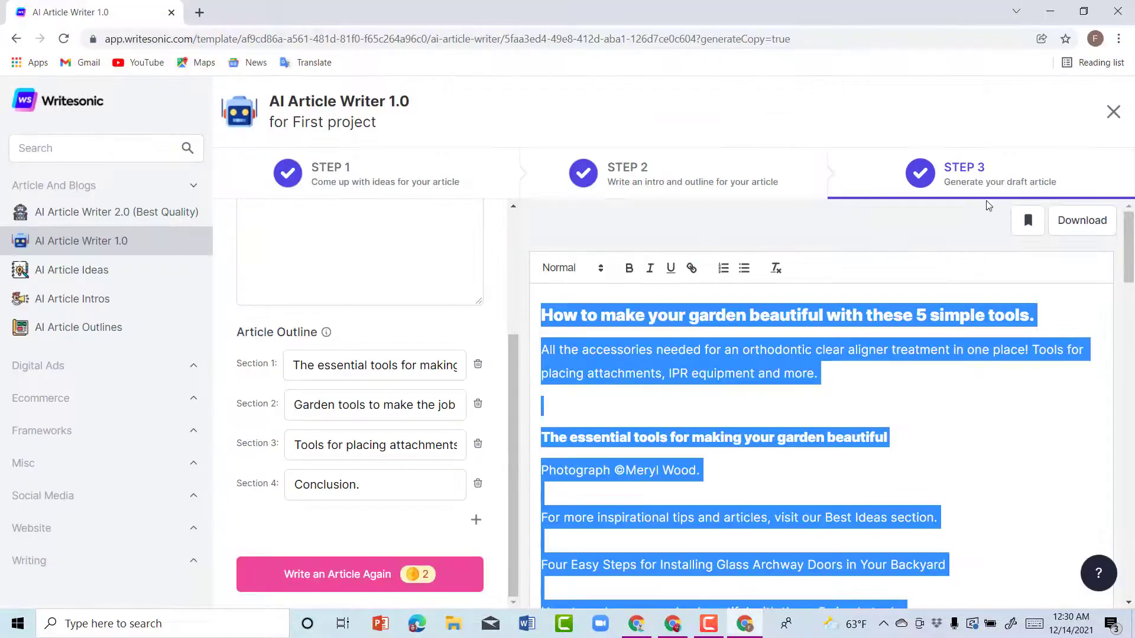
Step: Leave the Writesonic Step 3 draft and switch to the blank Word Document1
left_click(836, 387)
key("ctrl+v")
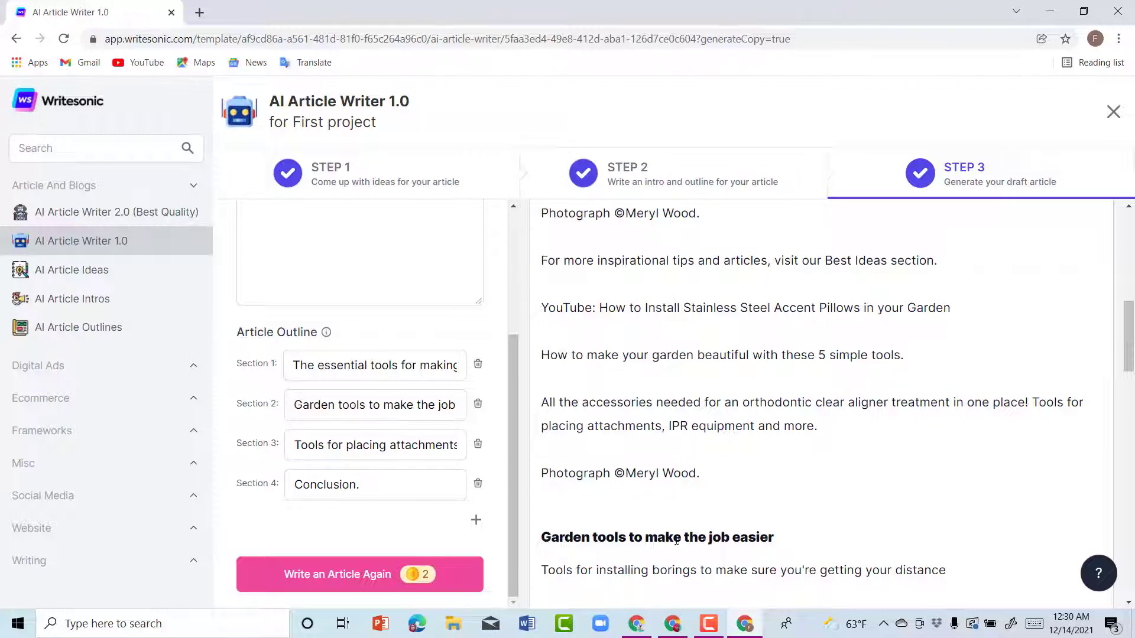
left_click(527, 624)
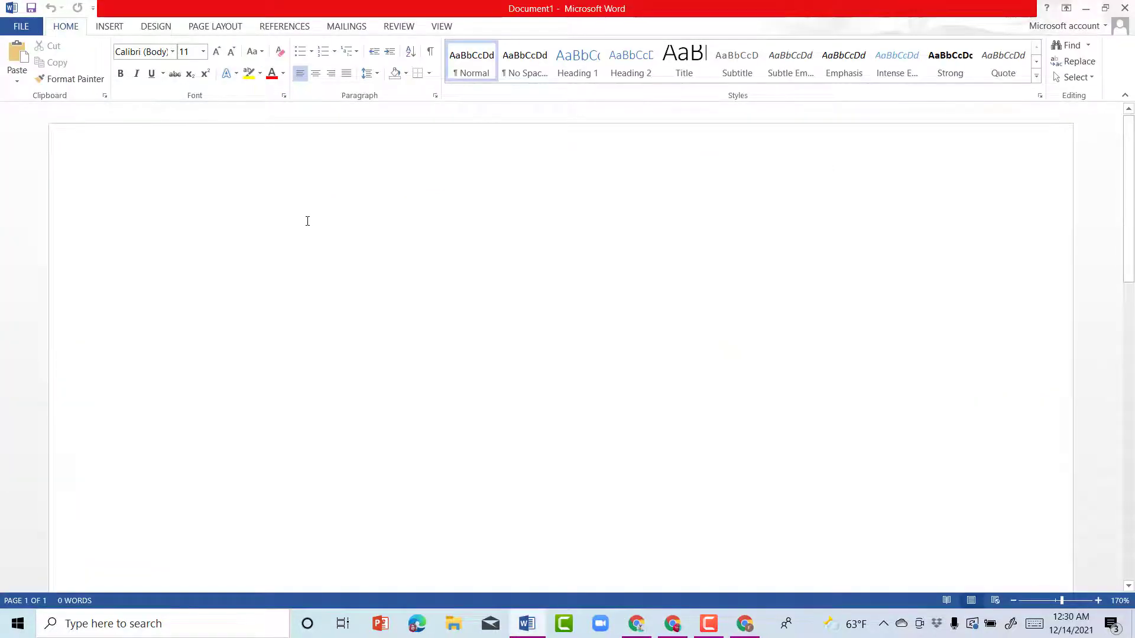
Step: Paste the garden tools article into Word Document1 with Ctrl+V
key("ctrl+v")
scroll(453, 405, "up", 15)
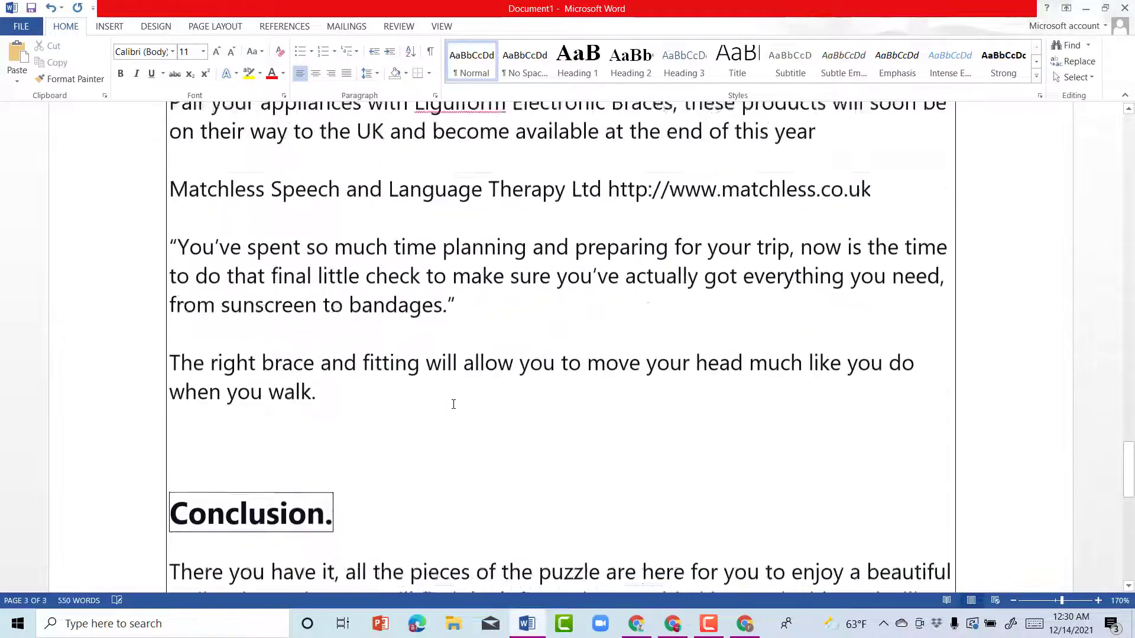
scroll(462, 408, "up", 15)
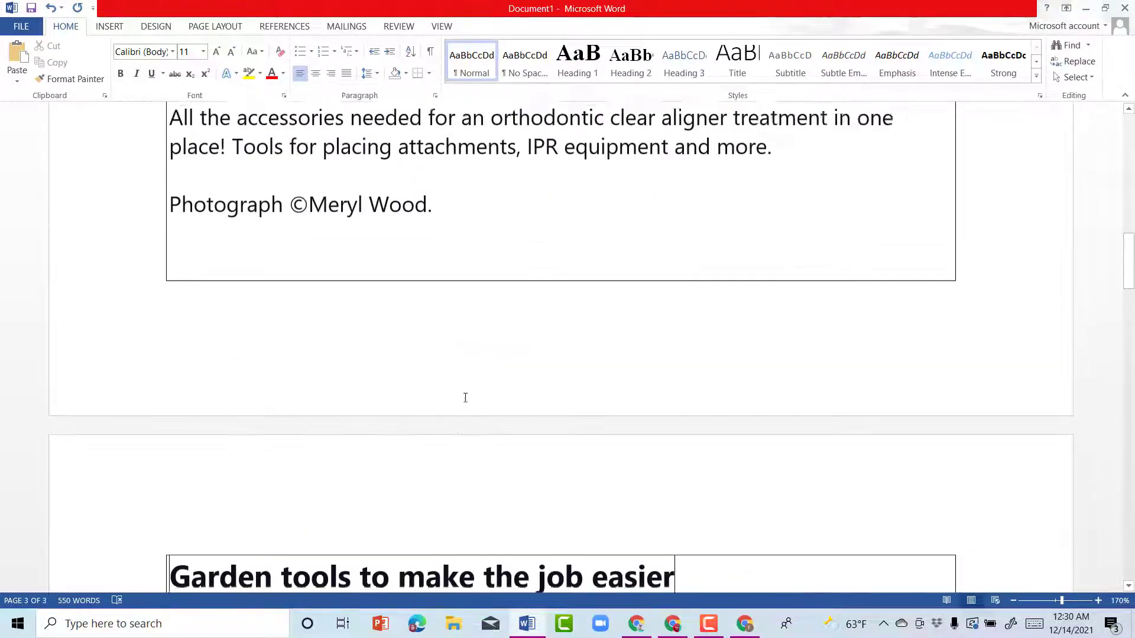
scroll(474, 389, "up", 2)
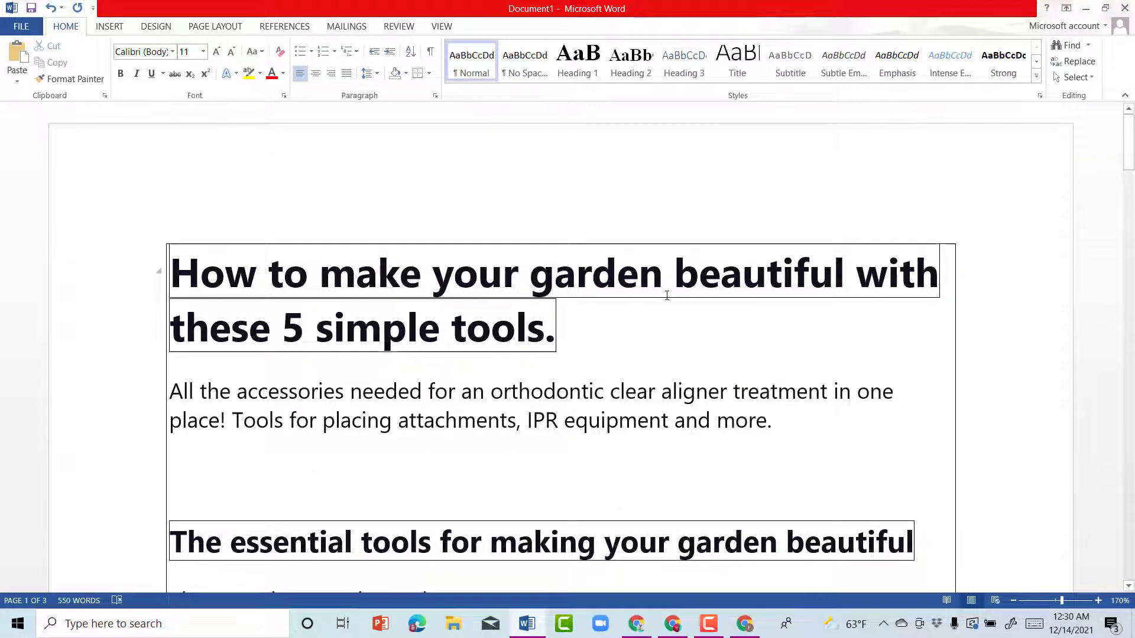
scroll(667, 295, "down", 5)
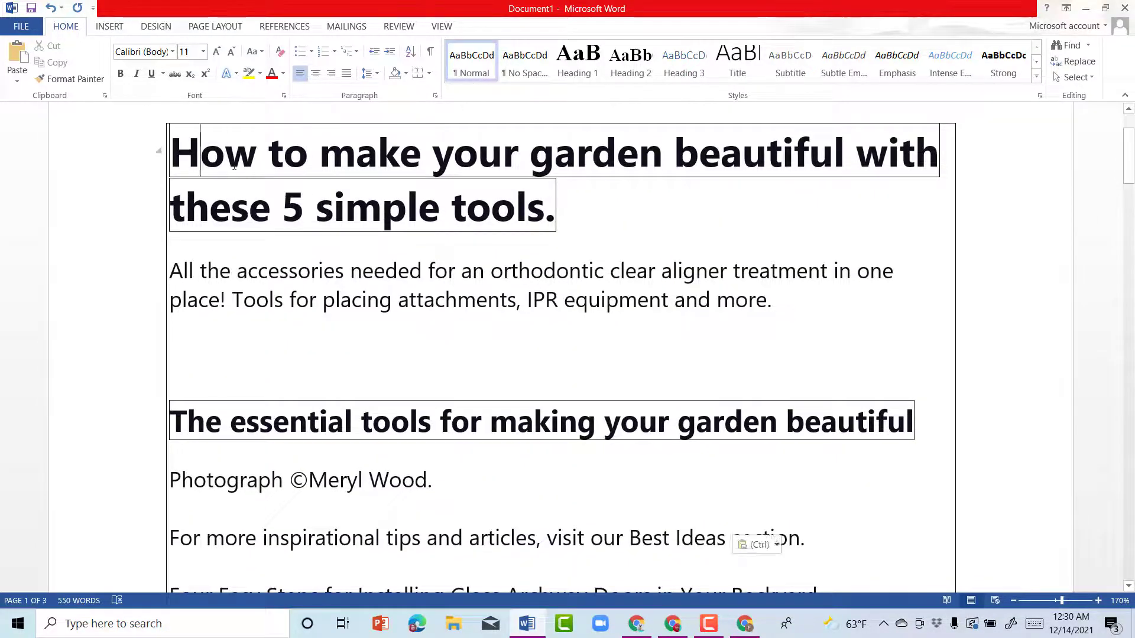
Step: Review all three pages of the 550-word article, down to its closing photo credit
left_click_drag(198, 152, 623, 527)
scroll(226, 292, "down", 9)
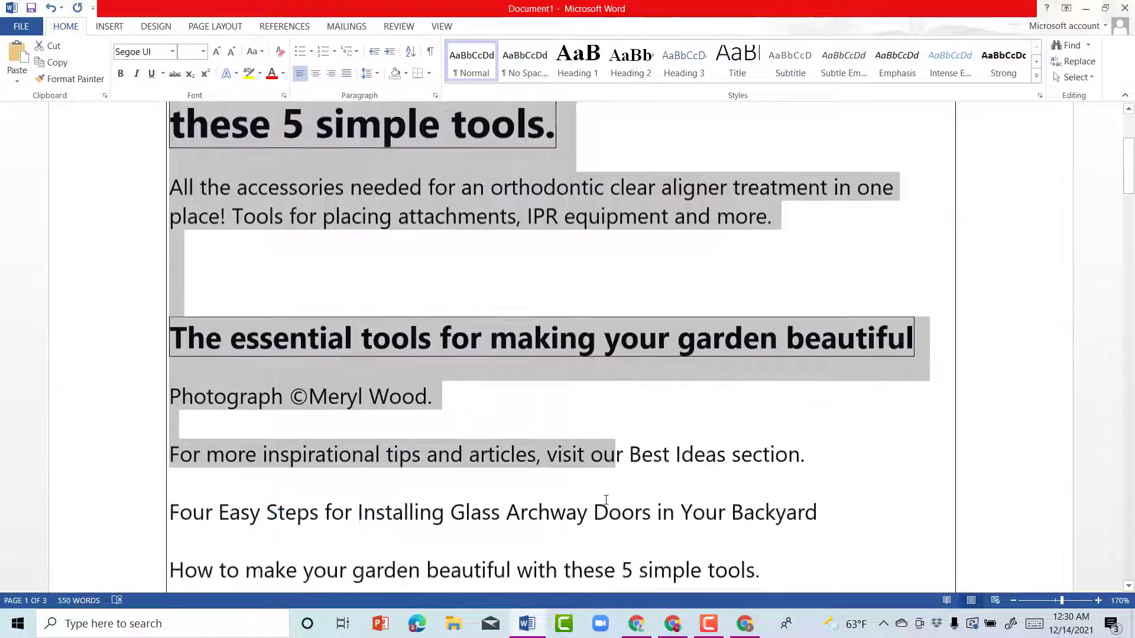
scroll(227, 291, "down", 20)
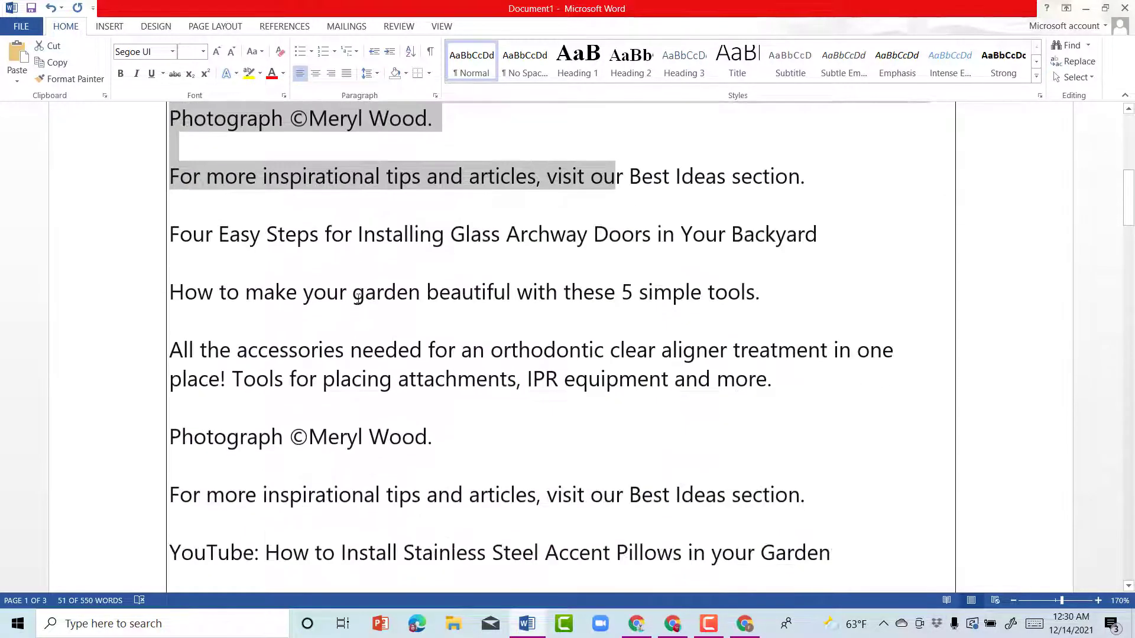
scroll(365, 310, "down", 20)
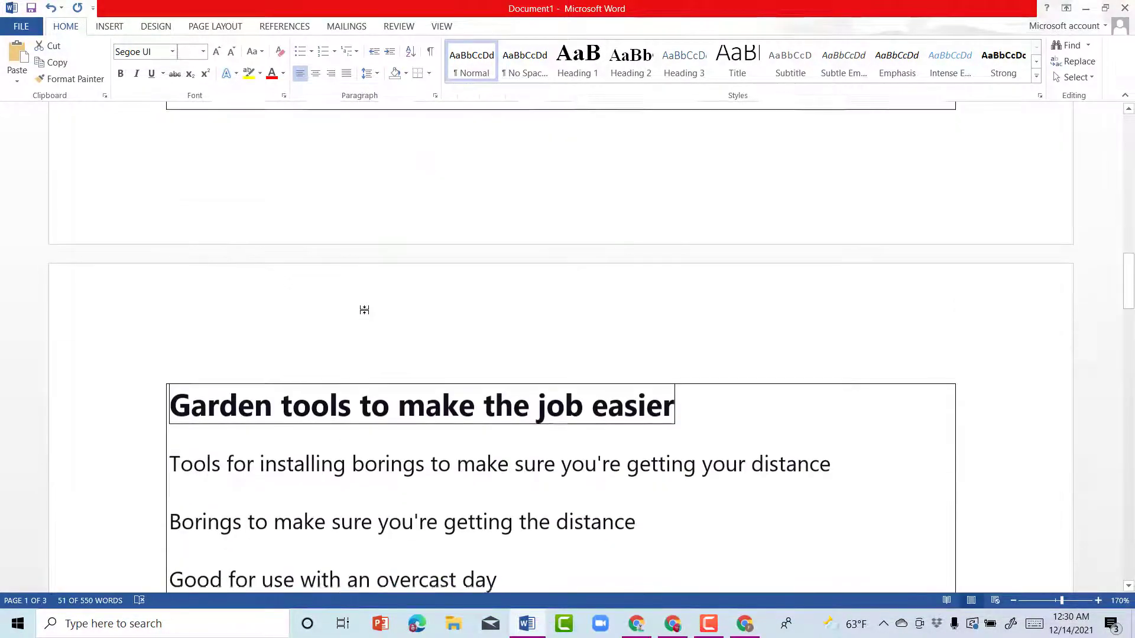
scroll(369, 313, "up", 20)
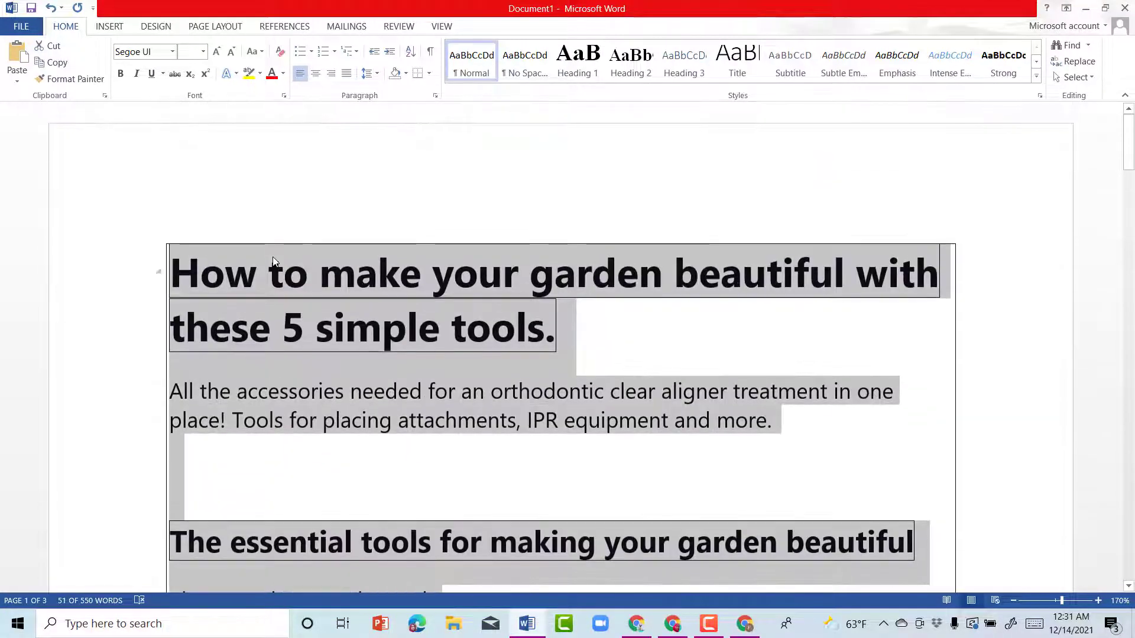
left_click(273, 261)
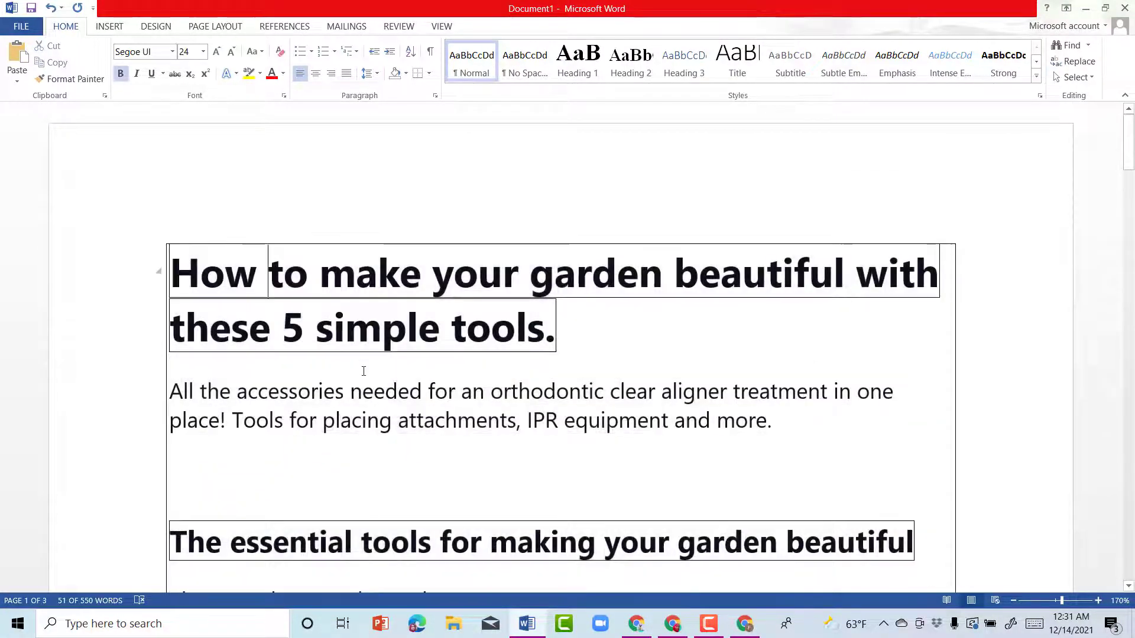
scroll(371, 378, "down", 3)
left_click(371, 379)
scroll(371, 378, "down", 1)
scroll(343, 387, "down", 15)
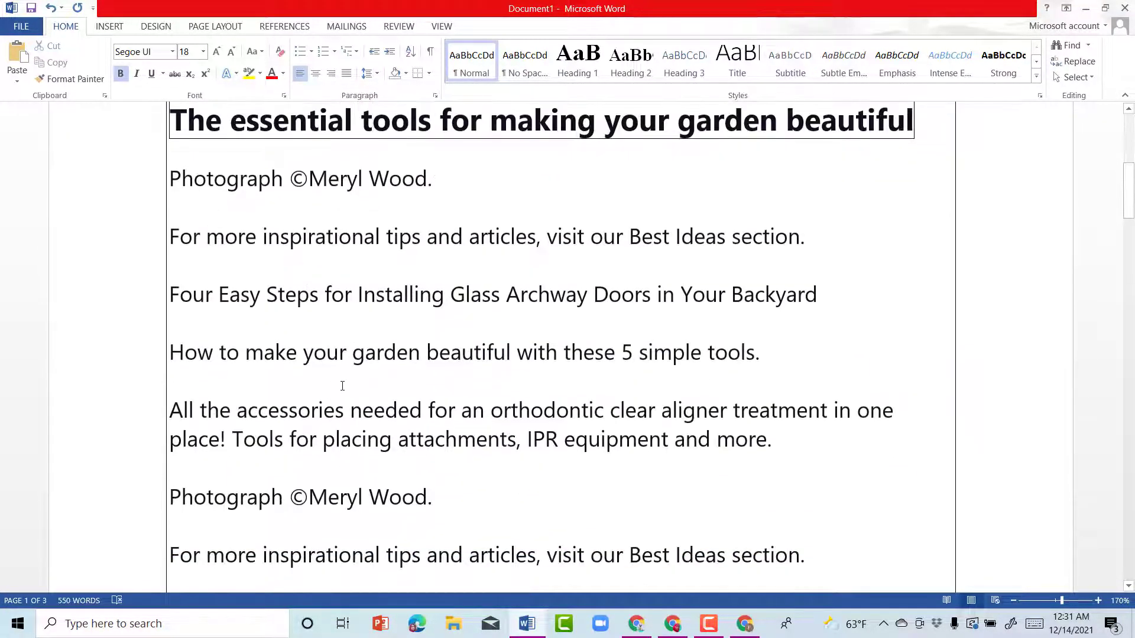
scroll(379, 375, "down", 1)
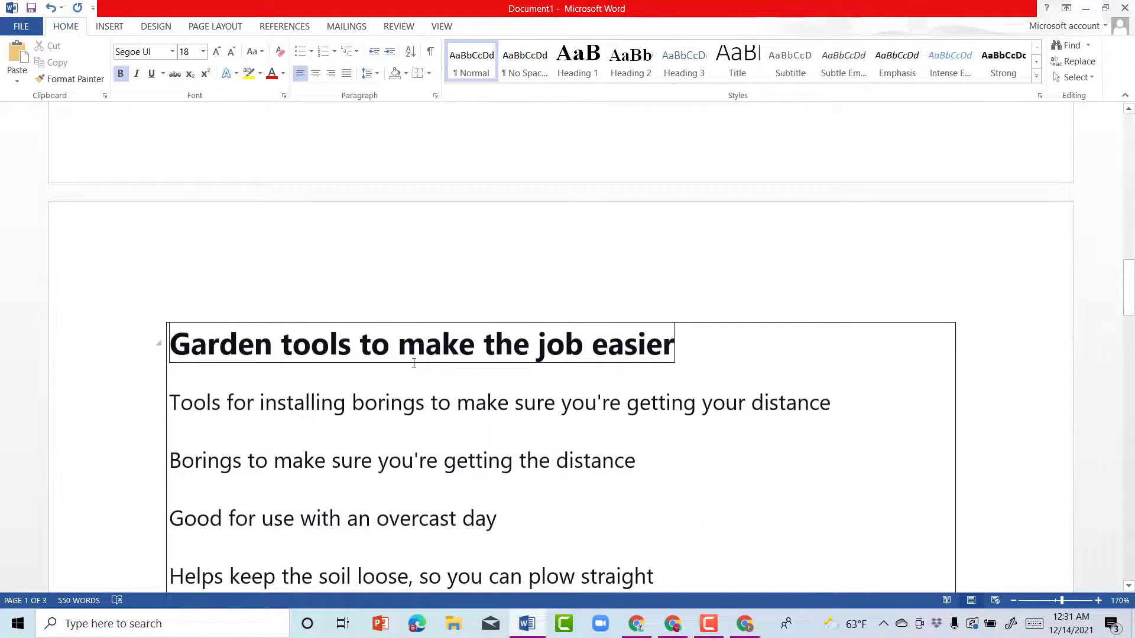
scroll(438, 362, "down", 4)
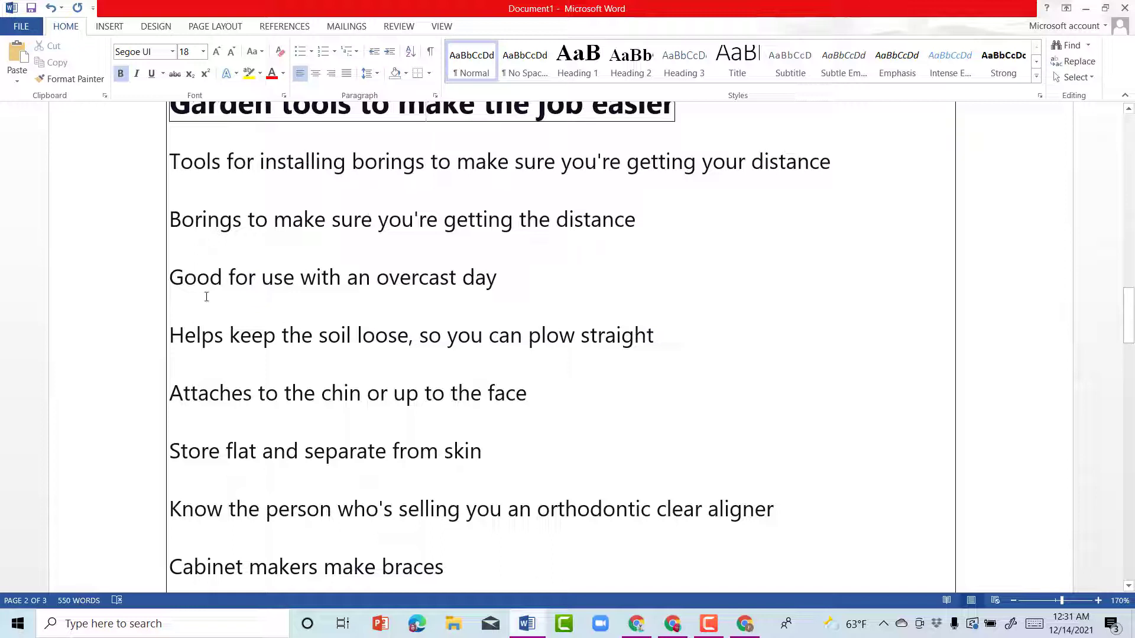
scroll(354, 330, "up", 3)
scroll(354, 330, "up", 10)
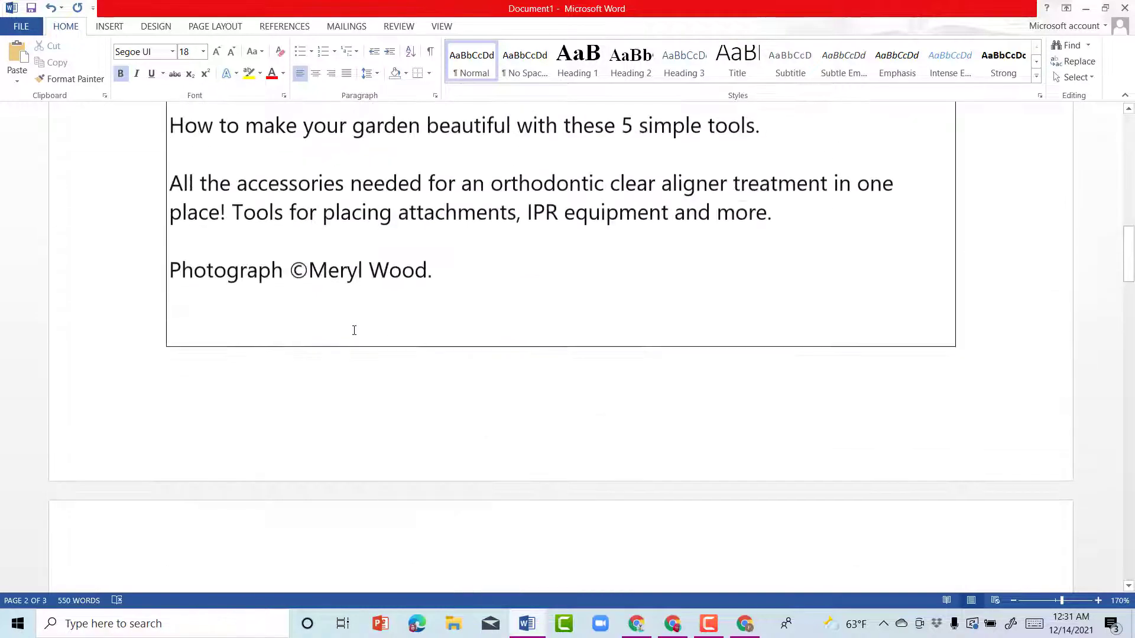